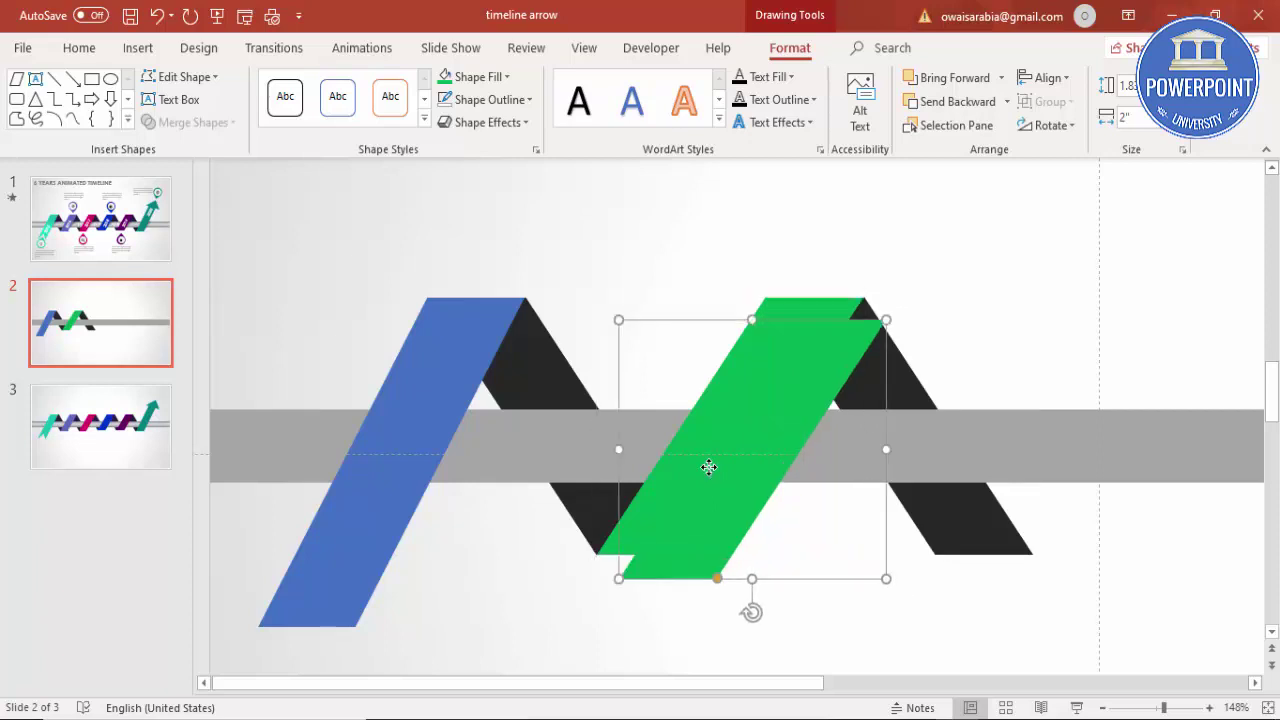
# Step: Ctrl+Shift-drag copies of the green and dark strips rightward, adding a third dark band and green strip
pyautogui.moveTo(731, 477); pyautogui.dragTo(1037, 441)
pyautogui.moveTo(770, 690); pyautogui.dragTo(880, 686)
pyautogui.click(1268, 708)
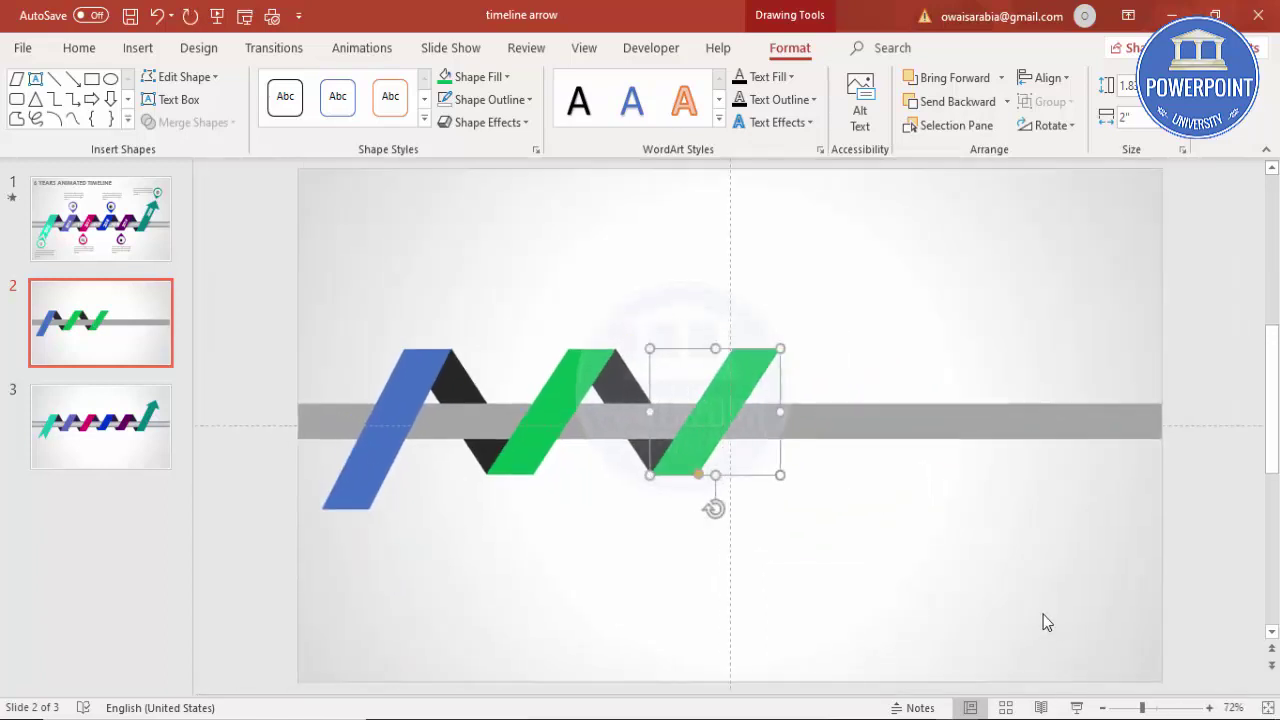
pyautogui.click(633, 378)
pyautogui.moveTo(651, 392); pyautogui.dragTo(778, 383)
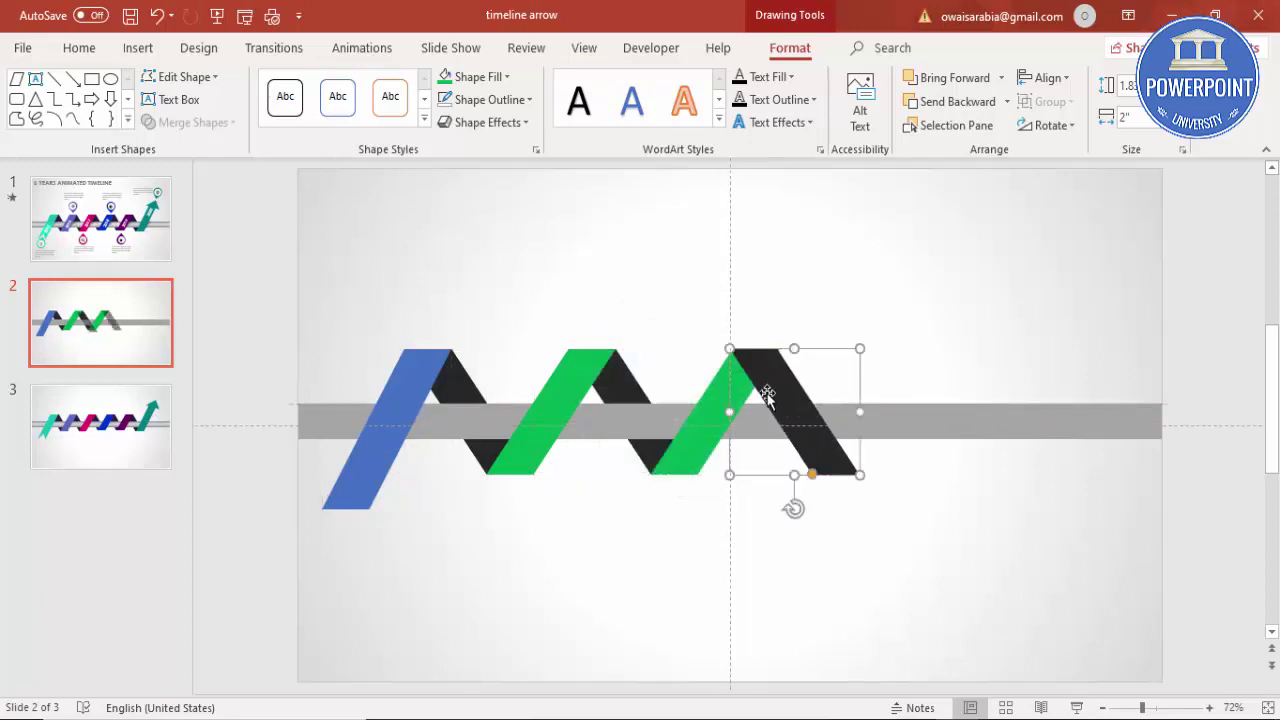
pyautogui.click(705, 440)
pyautogui.moveTo(705, 440); pyautogui.dragTo(871, 426)
pyautogui.hotkey('shift', 'Tab')
# Step: Send the dark strip to the back and copy it to the right end of the bar
pyautogui.click(1007, 101)
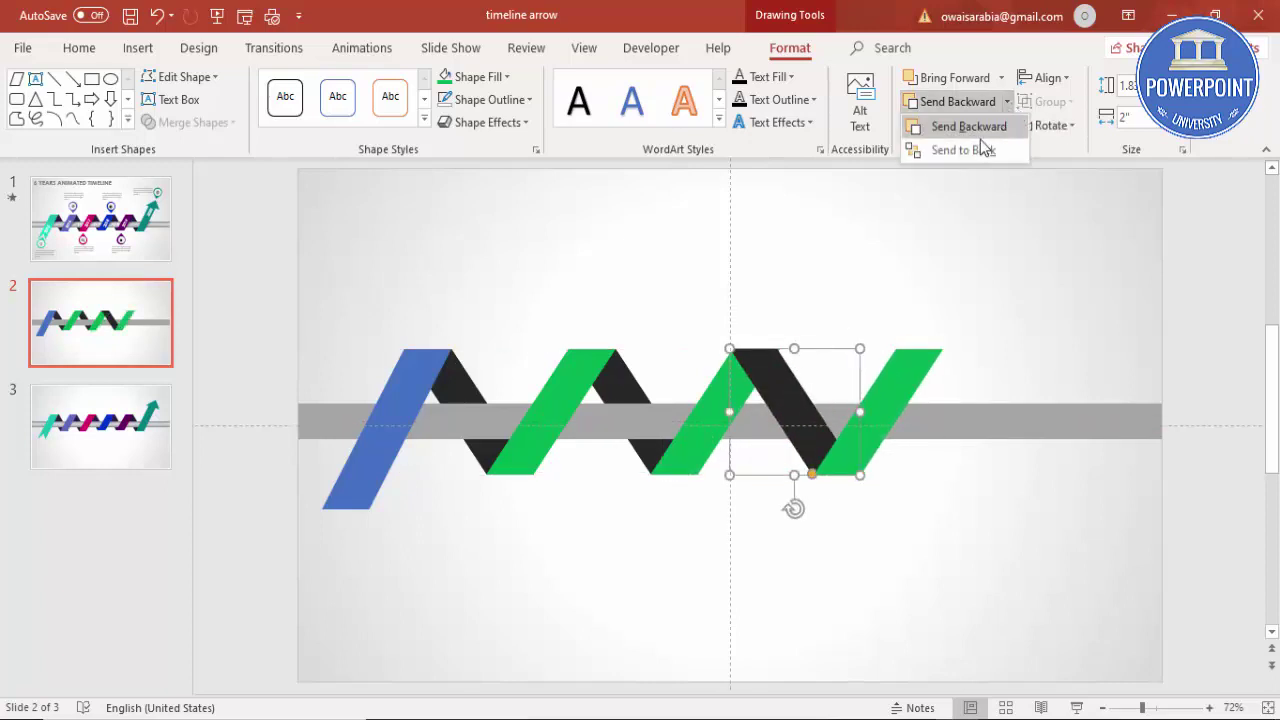
pyautogui.click(983, 149)
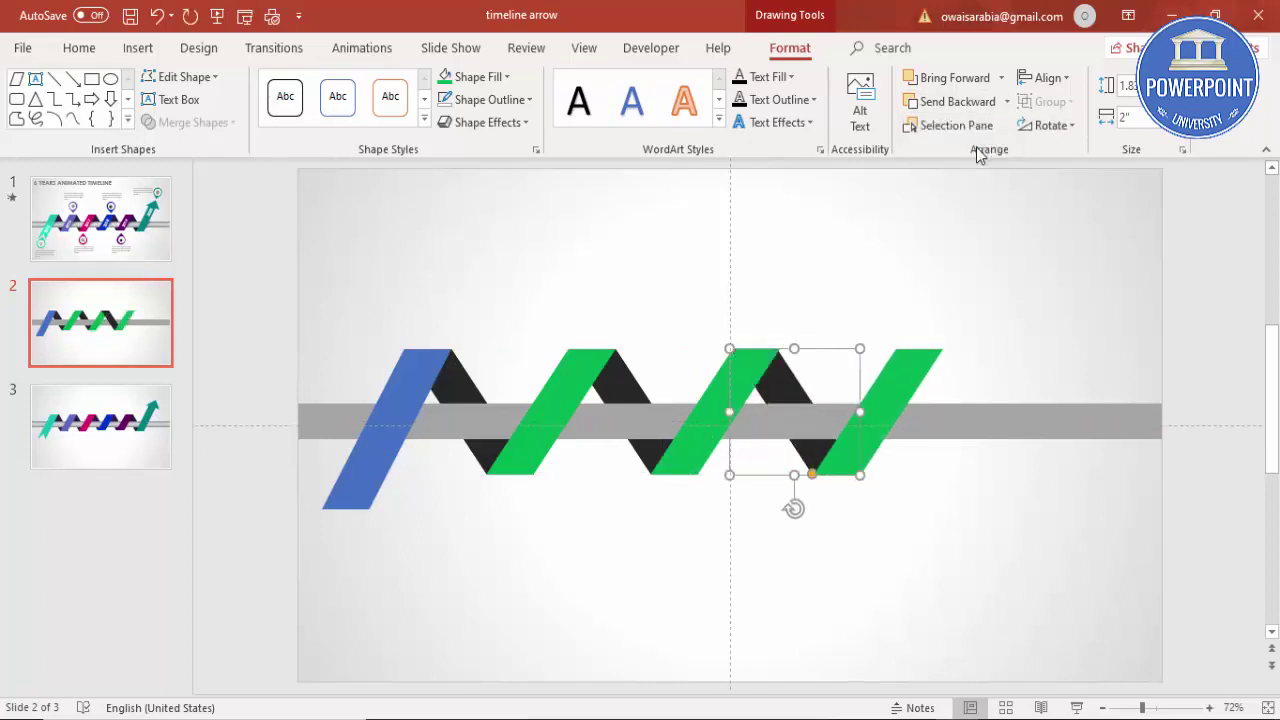
pyautogui.click(920, 522)
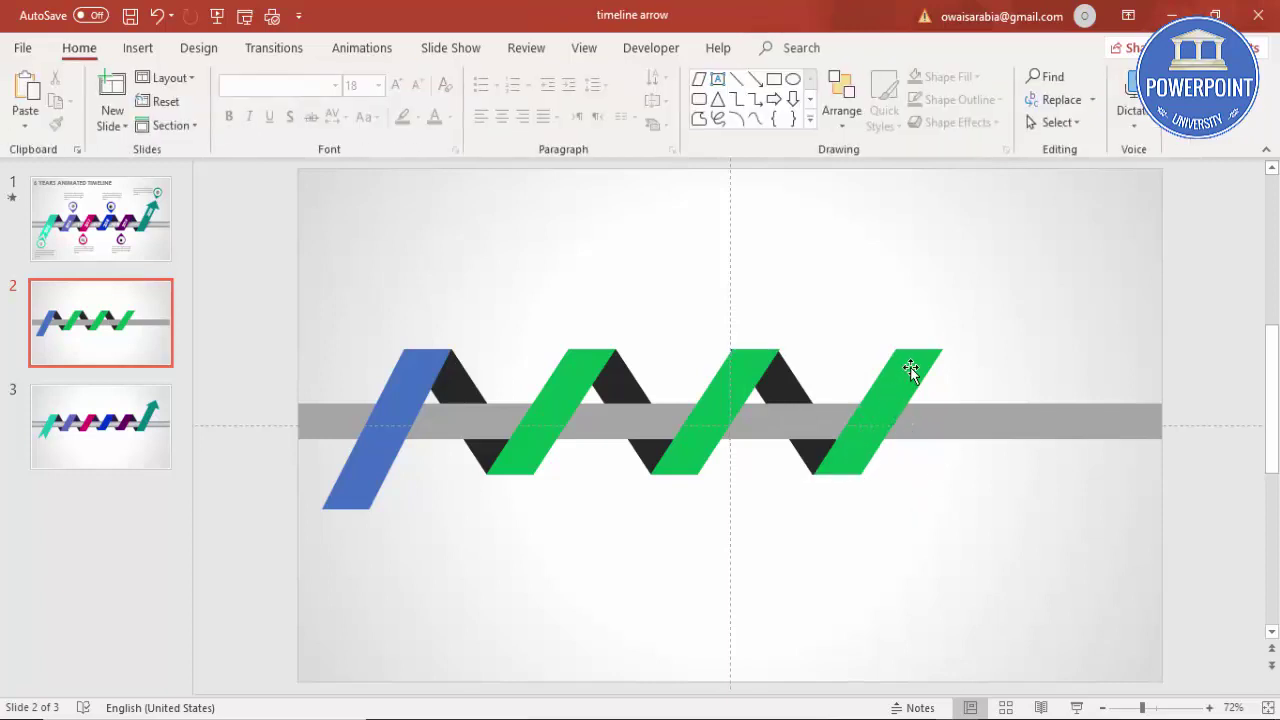
pyautogui.click(771, 385)
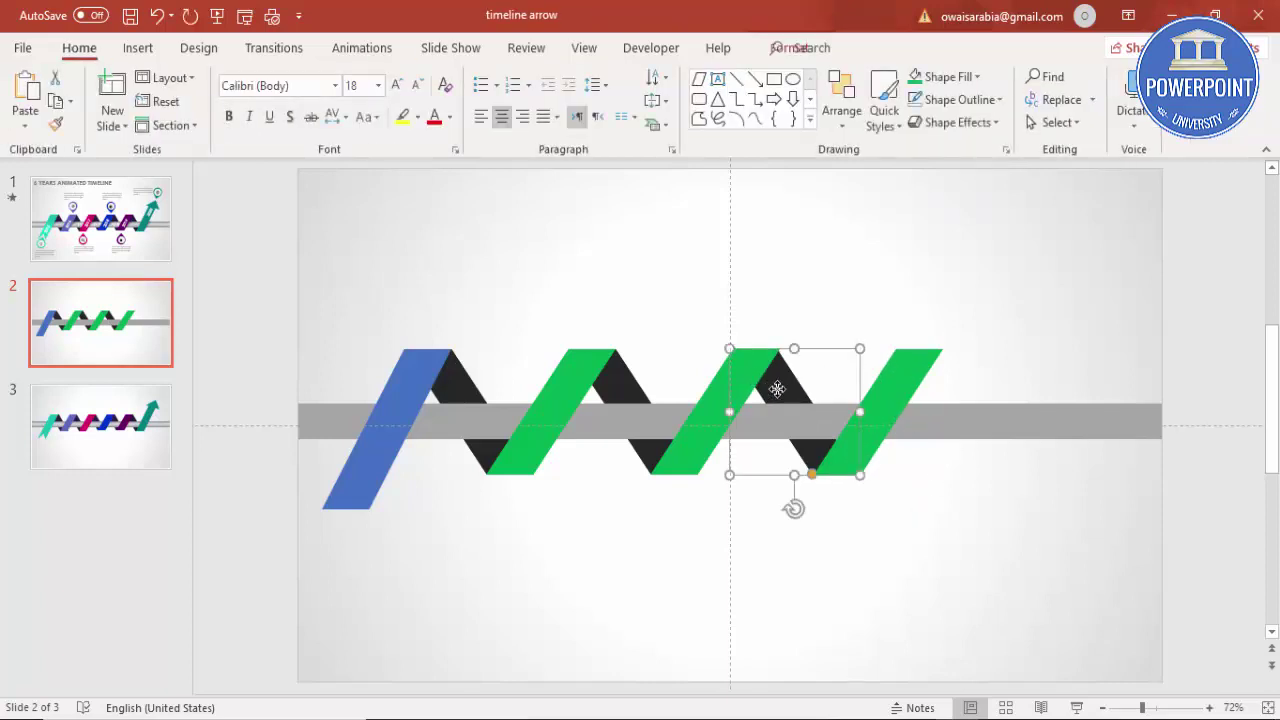
pyautogui.moveTo(777, 388); pyautogui.dragTo(951, 388)
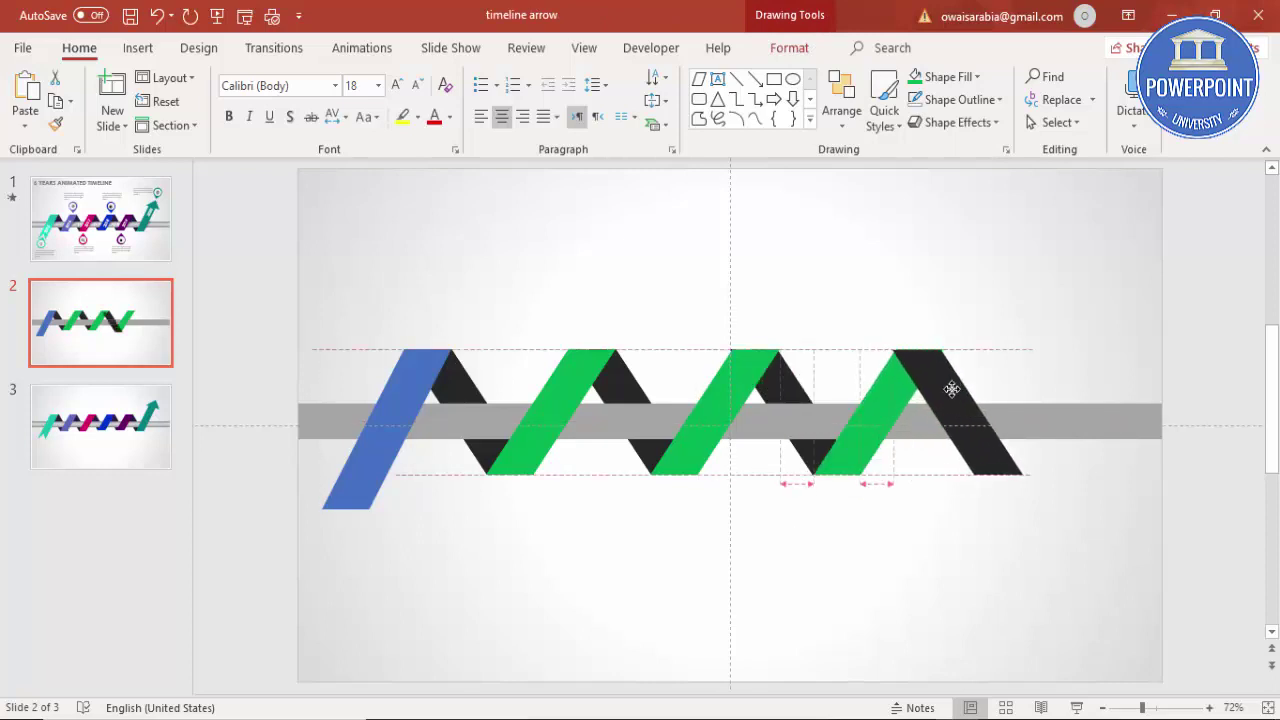
# Step: Copy the left blue strip to the zigzag's right end
pyautogui.click(853, 456)
pyautogui.click(392, 414)
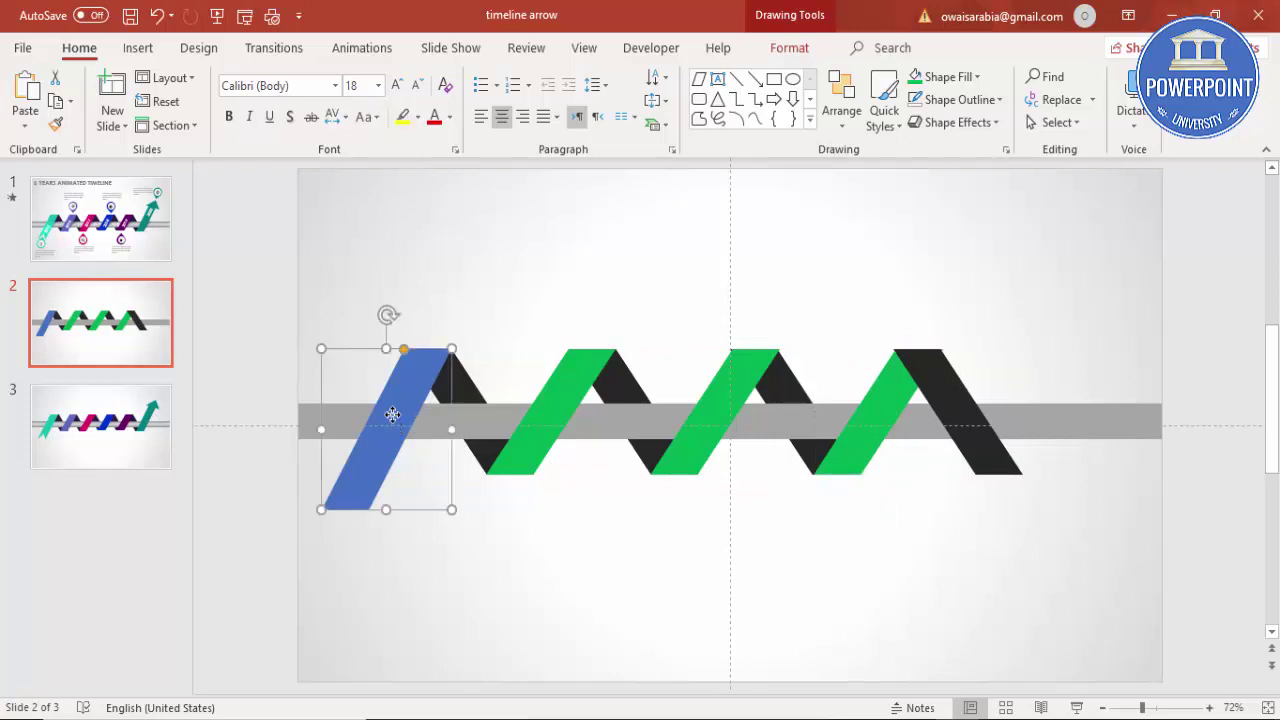
pyautogui.moveTo(392, 414); pyautogui.dragTo(1052, 386)
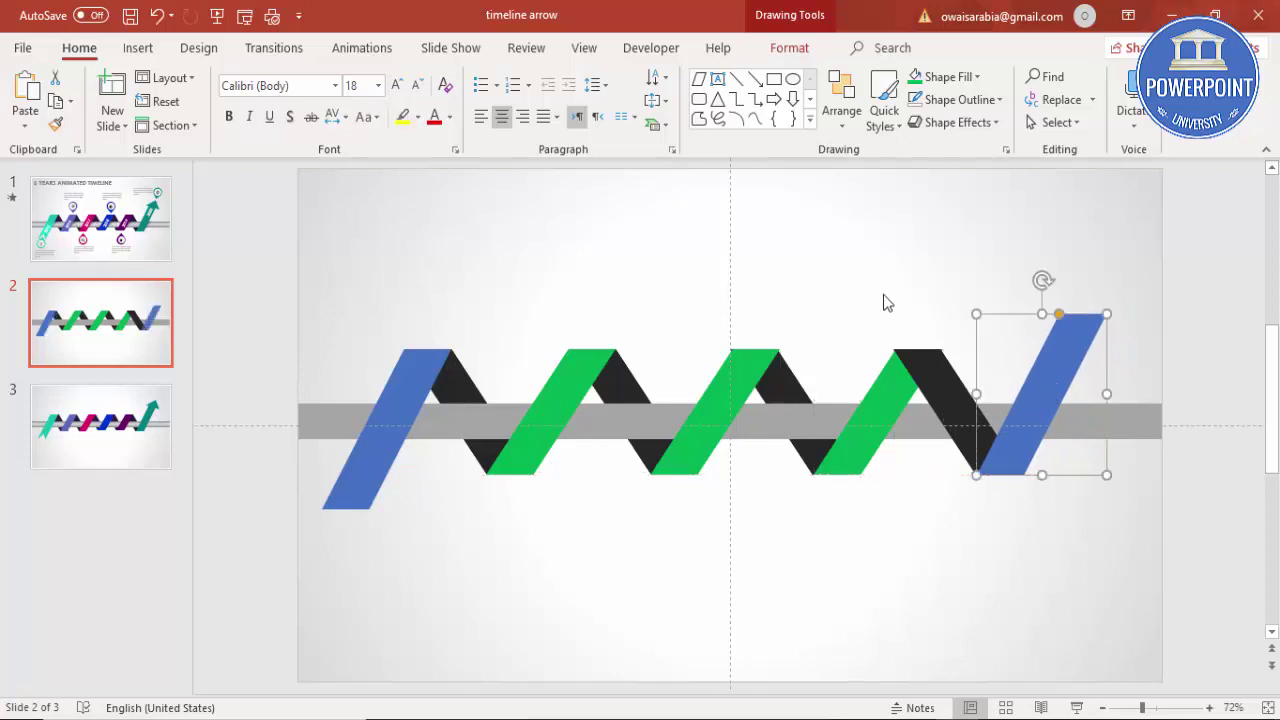
# Step: Send the newest dark strip behind the gray bar
pyautogui.click(930, 390)
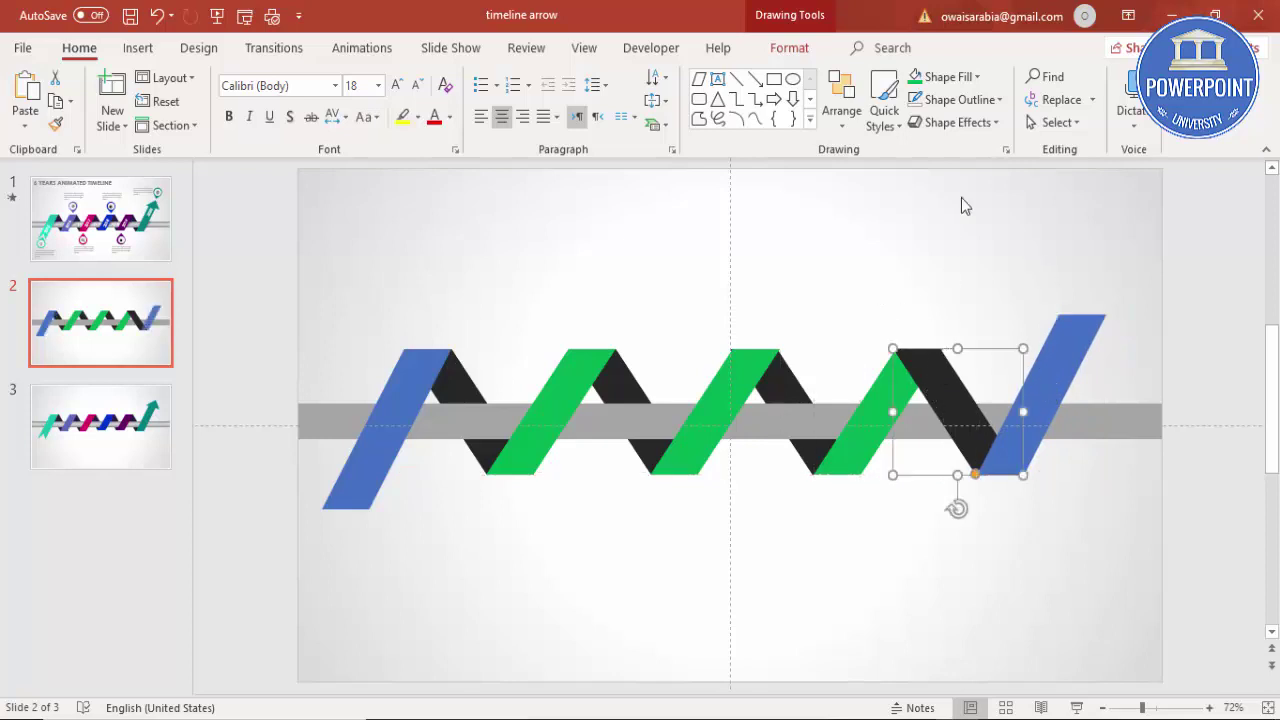
pyautogui.click(795, 50)
pyautogui.click(1006, 101)
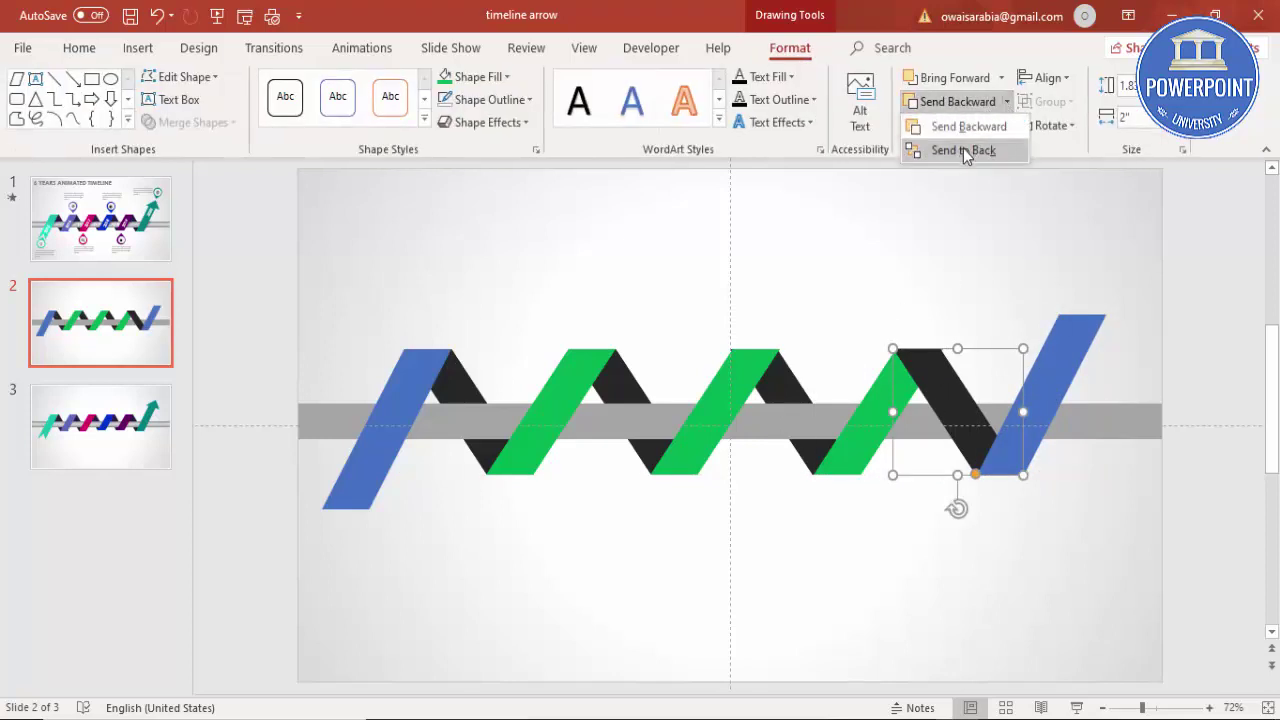
pyautogui.click(966, 148)
pyautogui.click(866, 256)
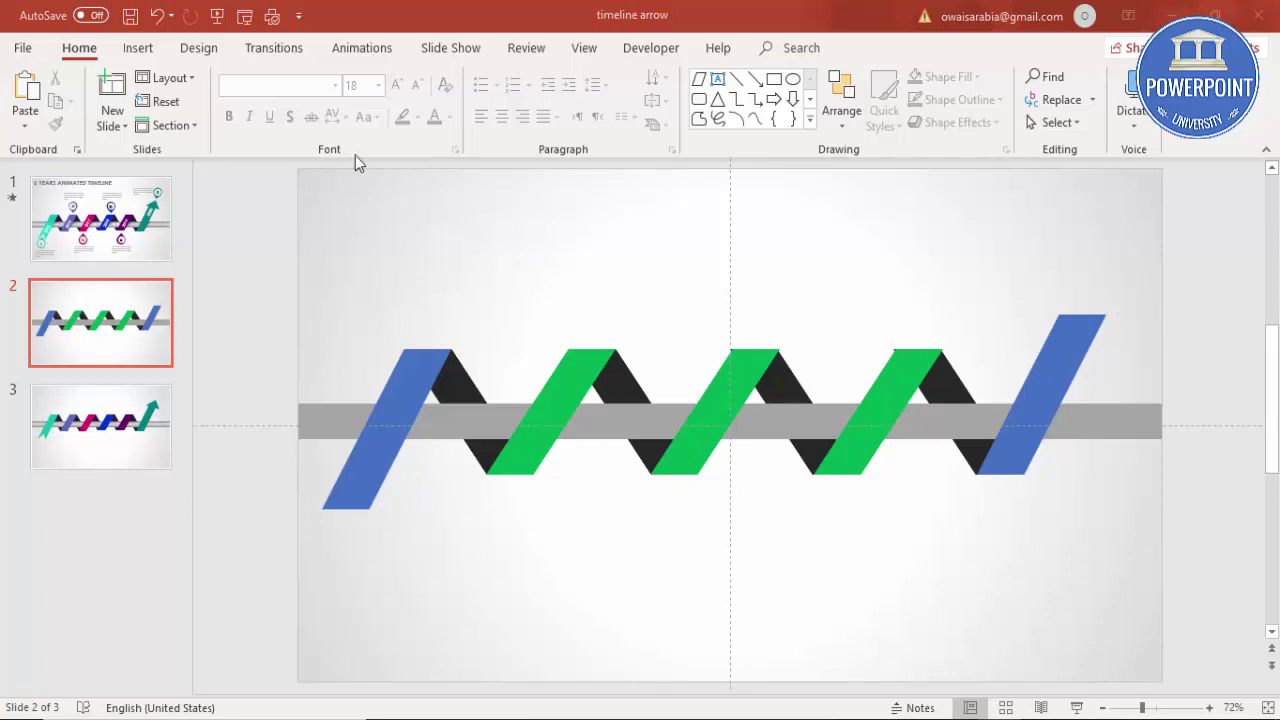
pyautogui.click(138, 48)
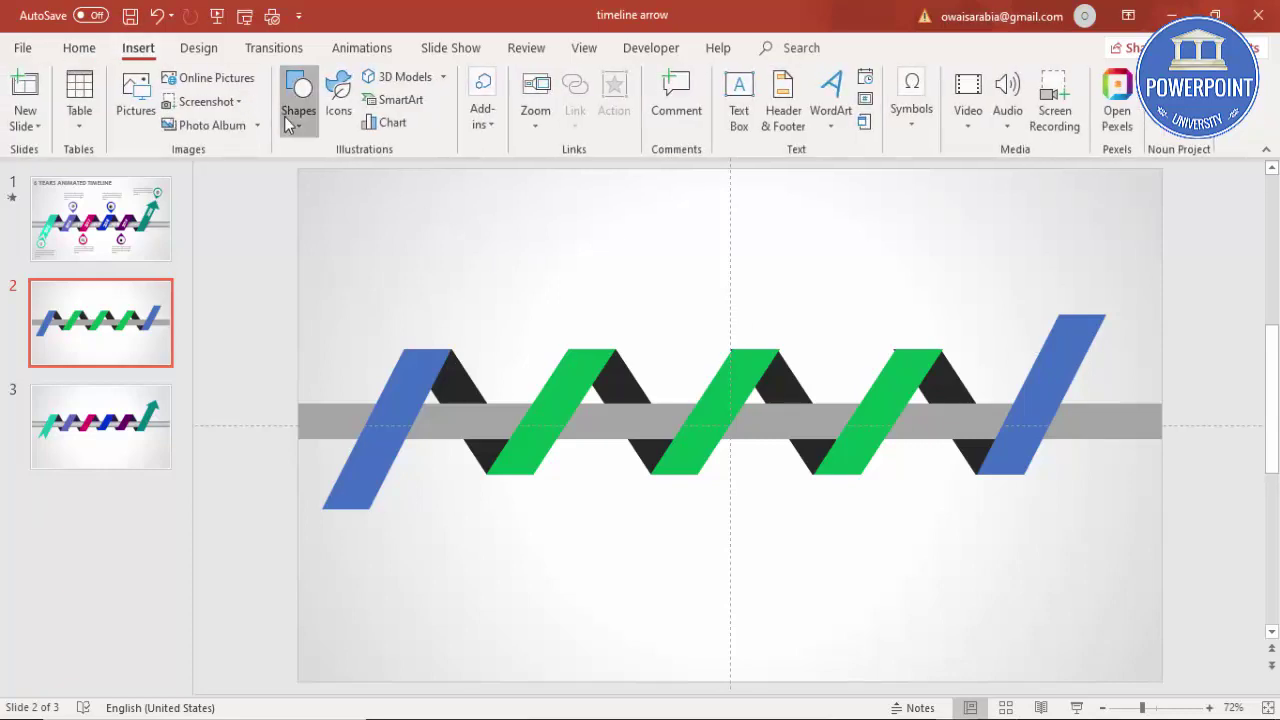
# Step: Draw an isosceles triangle atop the right blue strip as an arrowhead
pyautogui.click(298, 100)
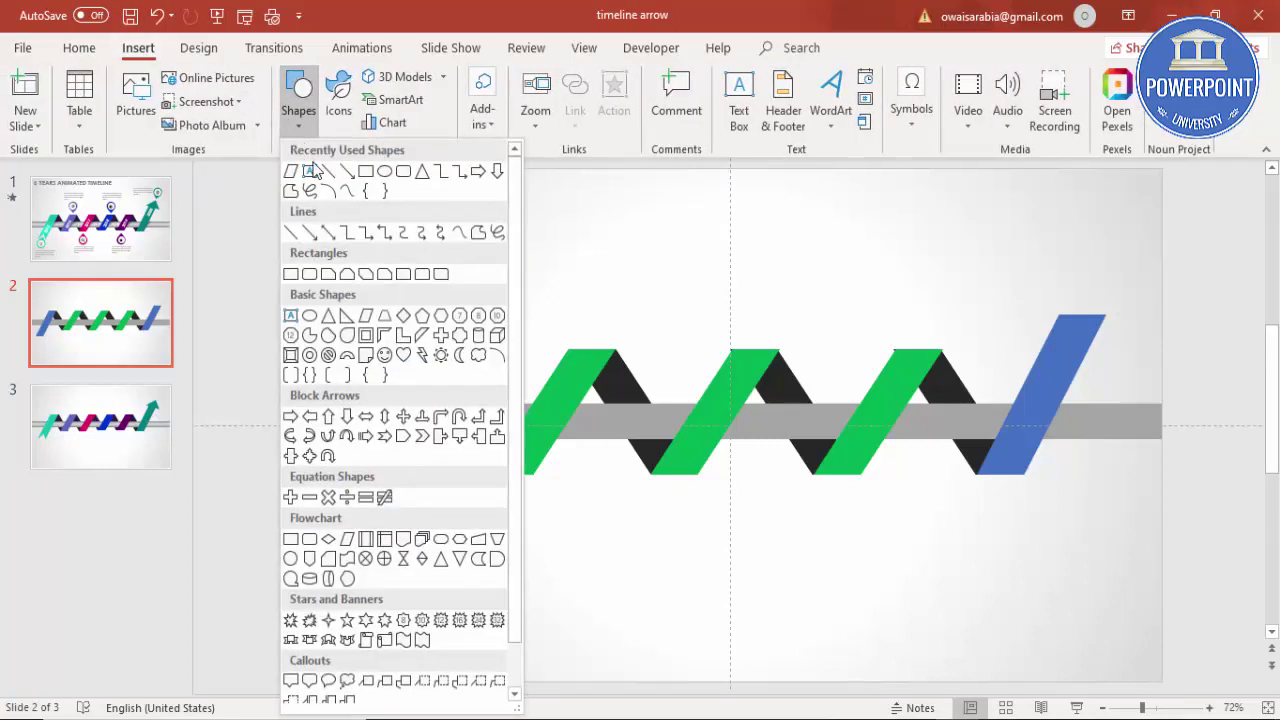
pyautogui.click(328, 318)
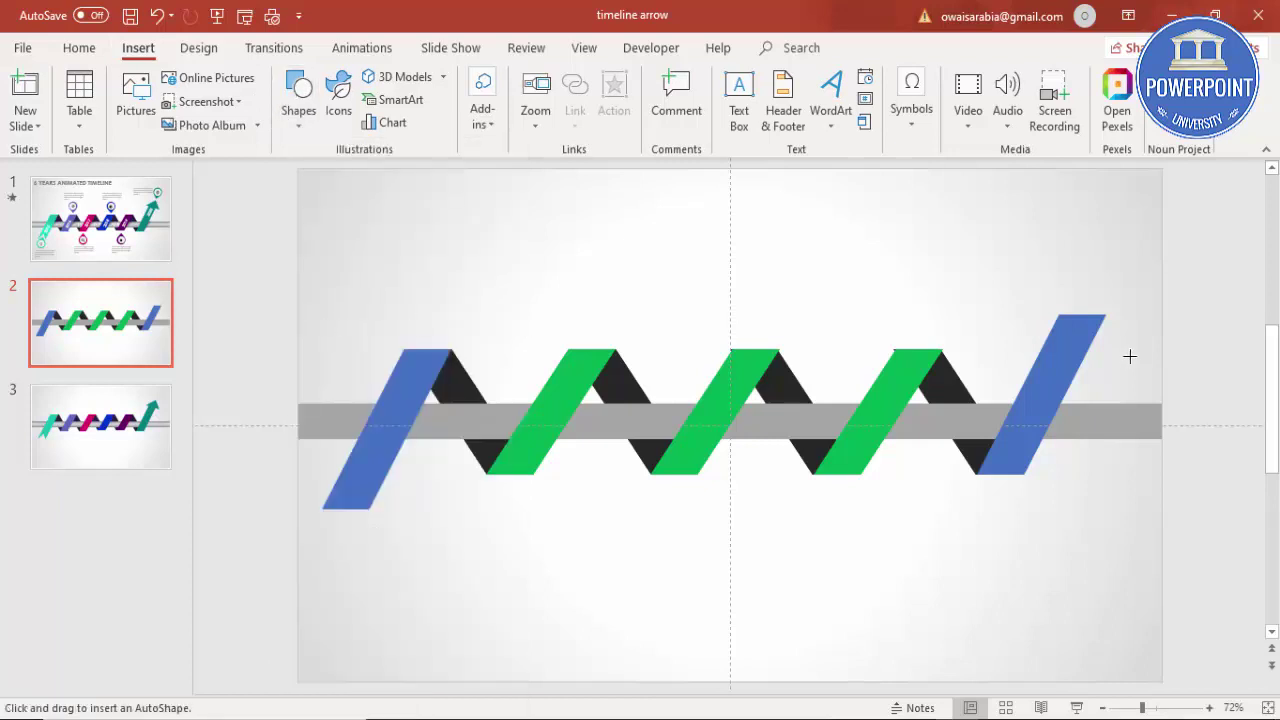
pyautogui.moveTo(1041, 279)
pyautogui.mouseDown()
pyautogui.moveTo(1120, 317)
pyautogui.moveTo(1101, 285)
pyautogui.moveTo(1100, 297)
pyautogui.mouseUp()
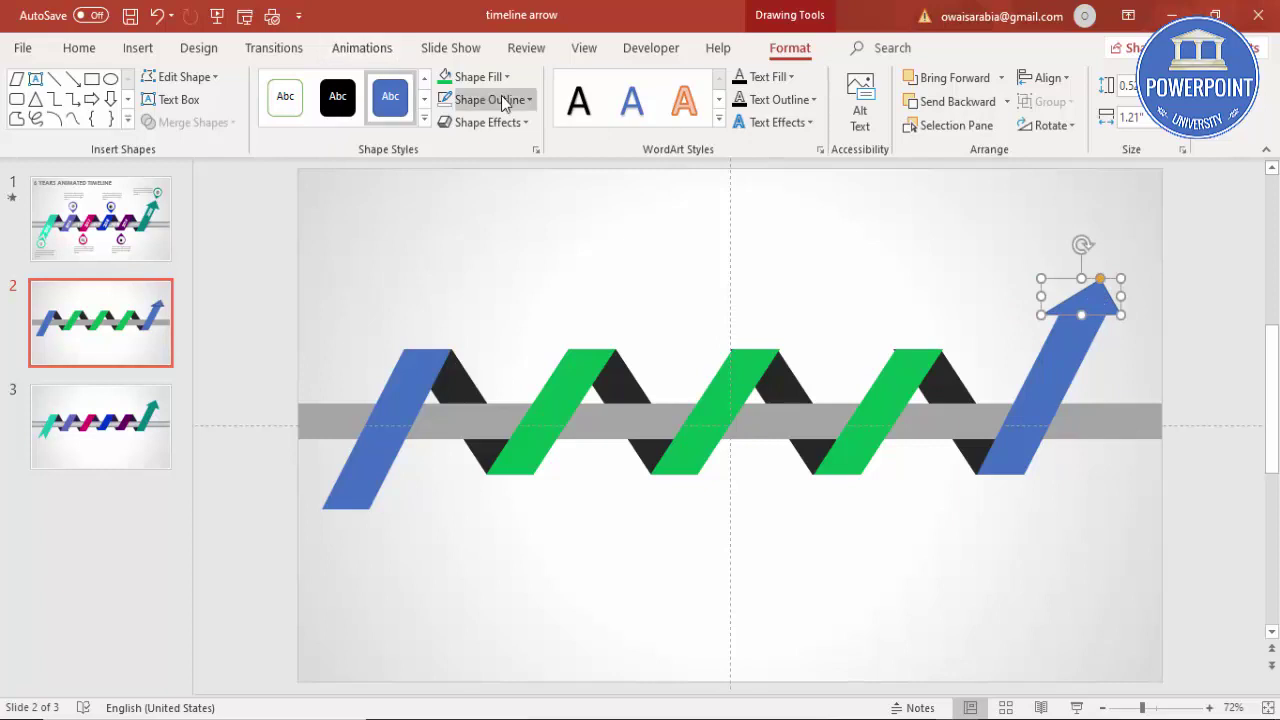
# Step: Give the triangle No Outline and place a copy below the left end
pyautogui.click(510, 99)
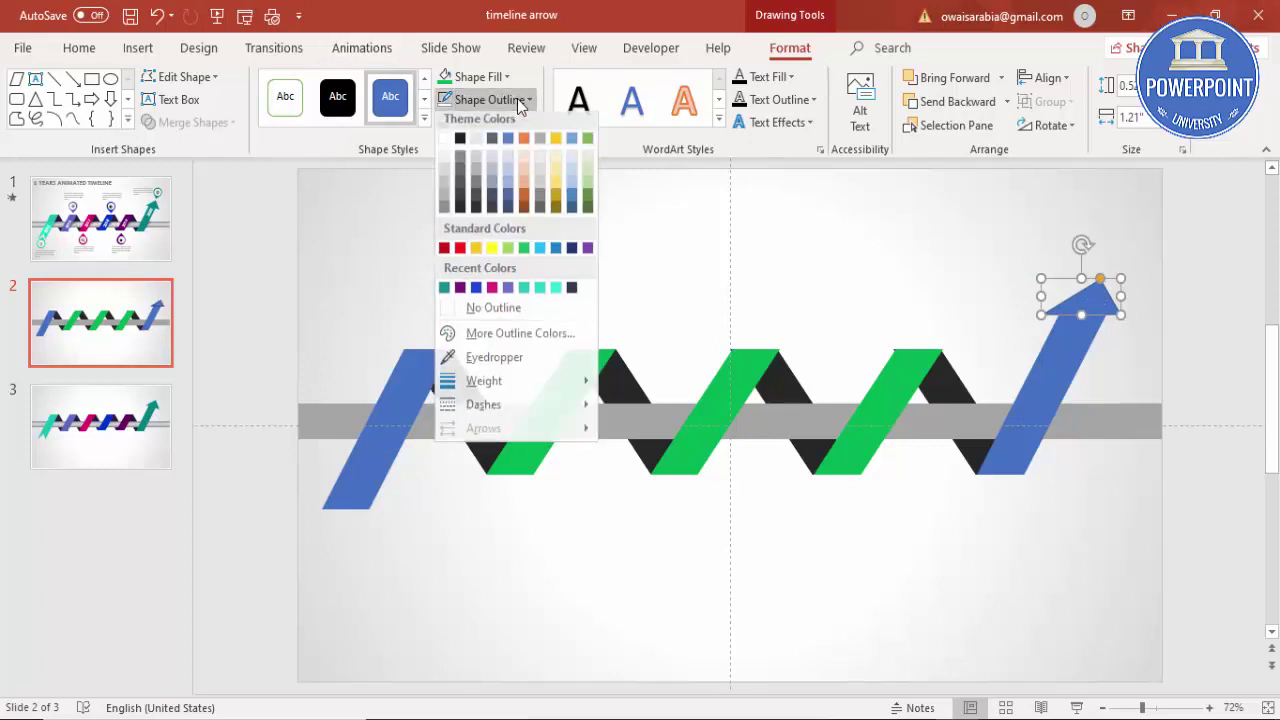
pyautogui.click(514, 310)
pyautogui.click(867, 307)
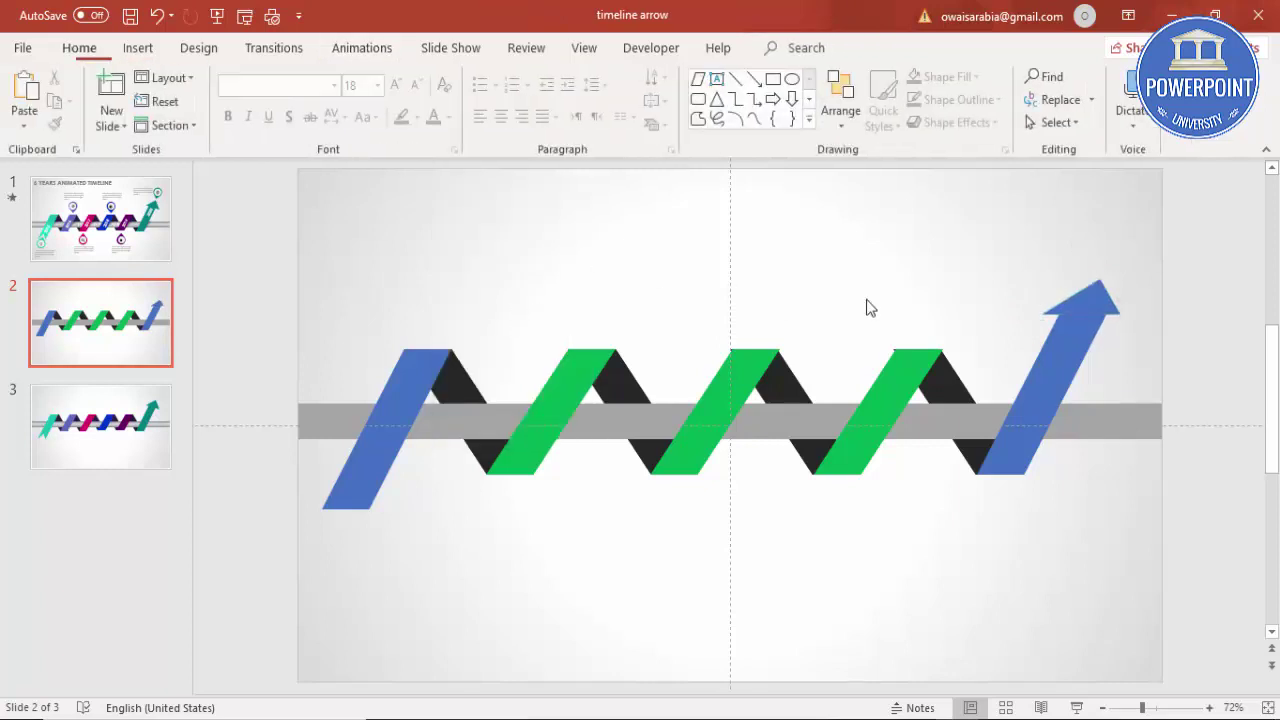
pyautogui.click(1080, 303)
pyautogui.moveTo(1088, 302); pyautogui.dragTo(373, 567)
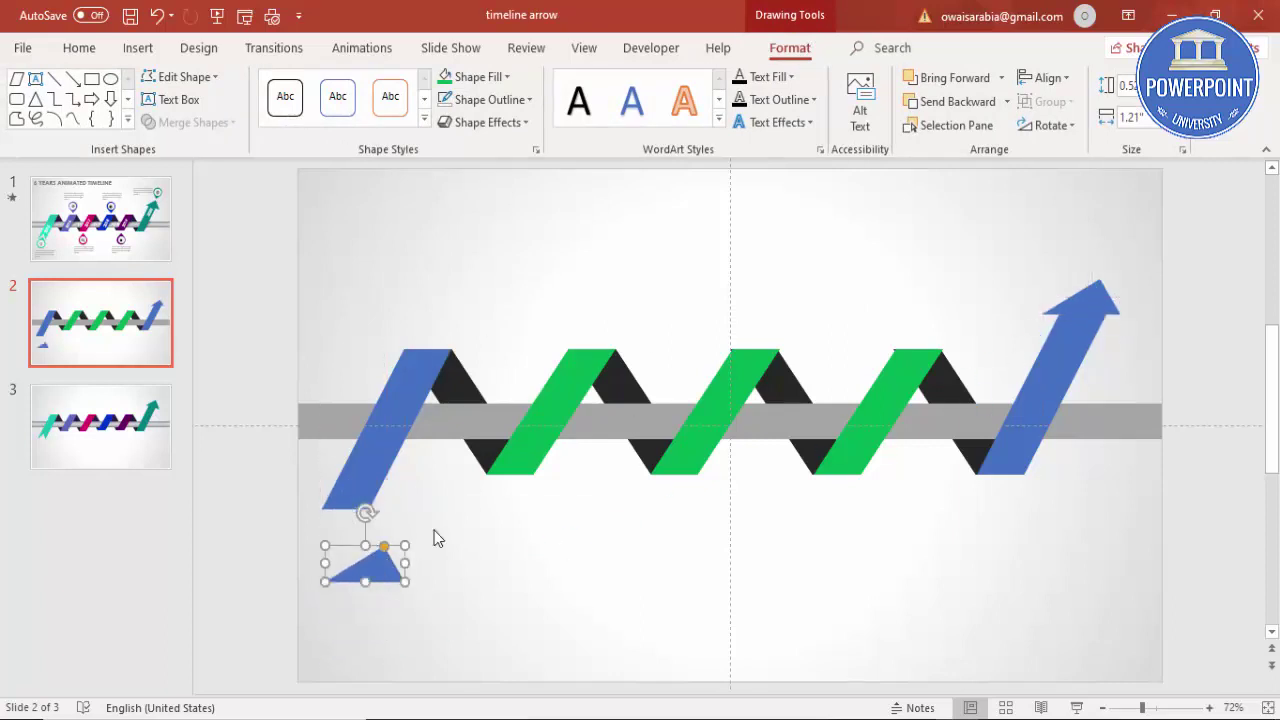
# Step: Fill the triangle copy medium grey and shift its apex left
pyautogui.click(480, 77)
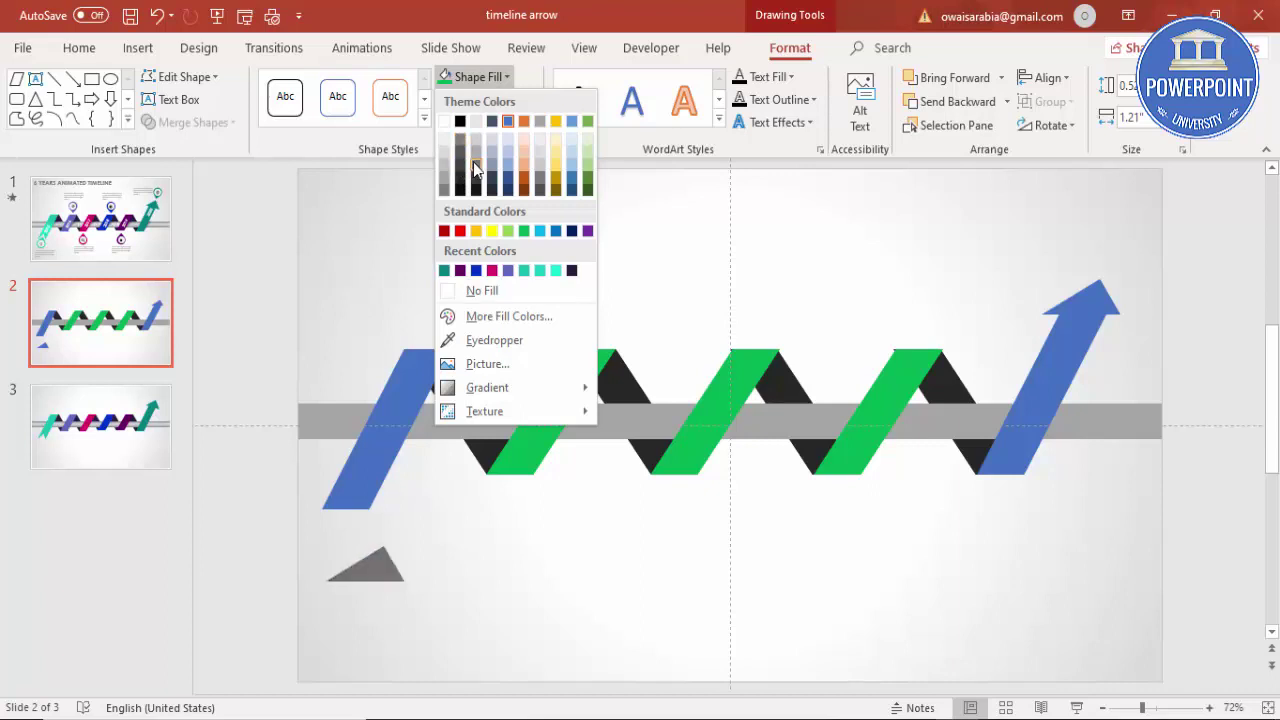
pyautogui.click(460, 137)
pyautogui.moveTo(386, 548); pyautogui.dragTo(364, 499)
# Step: Fit the grey triangle over the left blue strip's bottom end, narrowed to 0.74" with apex right
pyautogui.click(1178, 709)
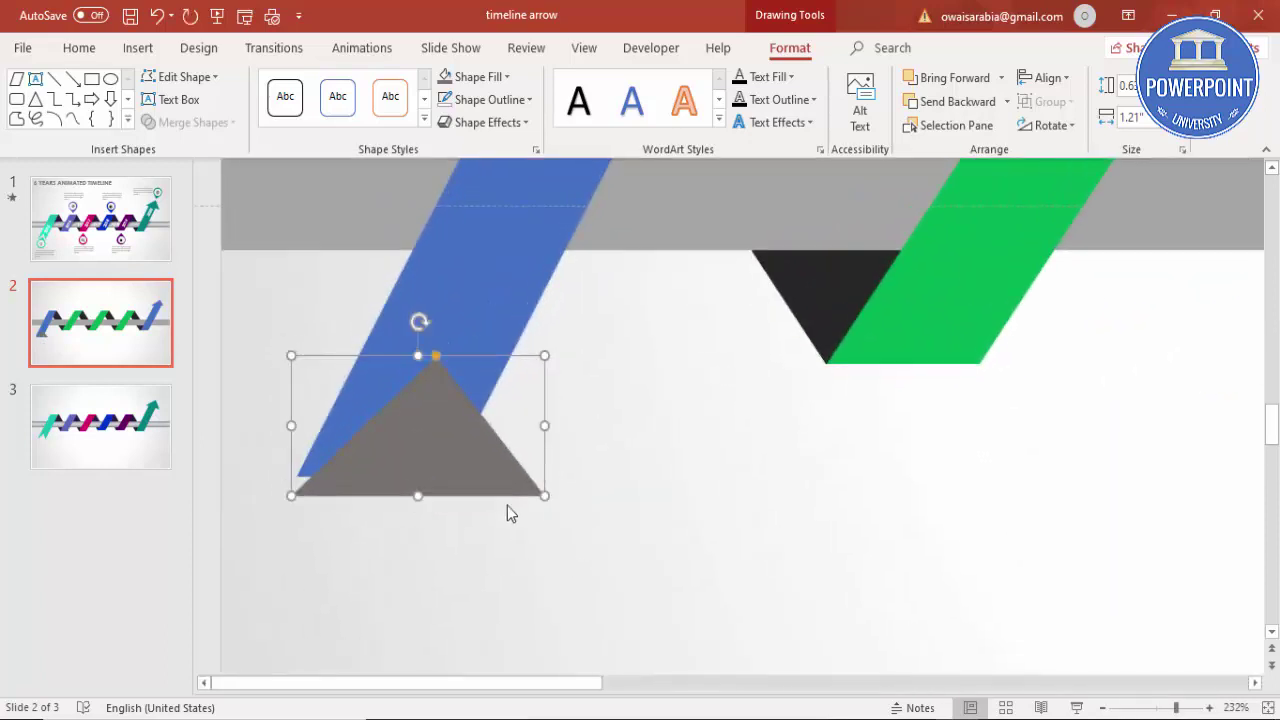
pyautogui.moveTo(449, 457); pyautogui.dragTo(454, 447)
pyautogui.moveTo(533, 406); pyautogui.dragTo(443, 400)
pyautogui.moveTo(384, 339); pyautogui.dragTo(430, 367)
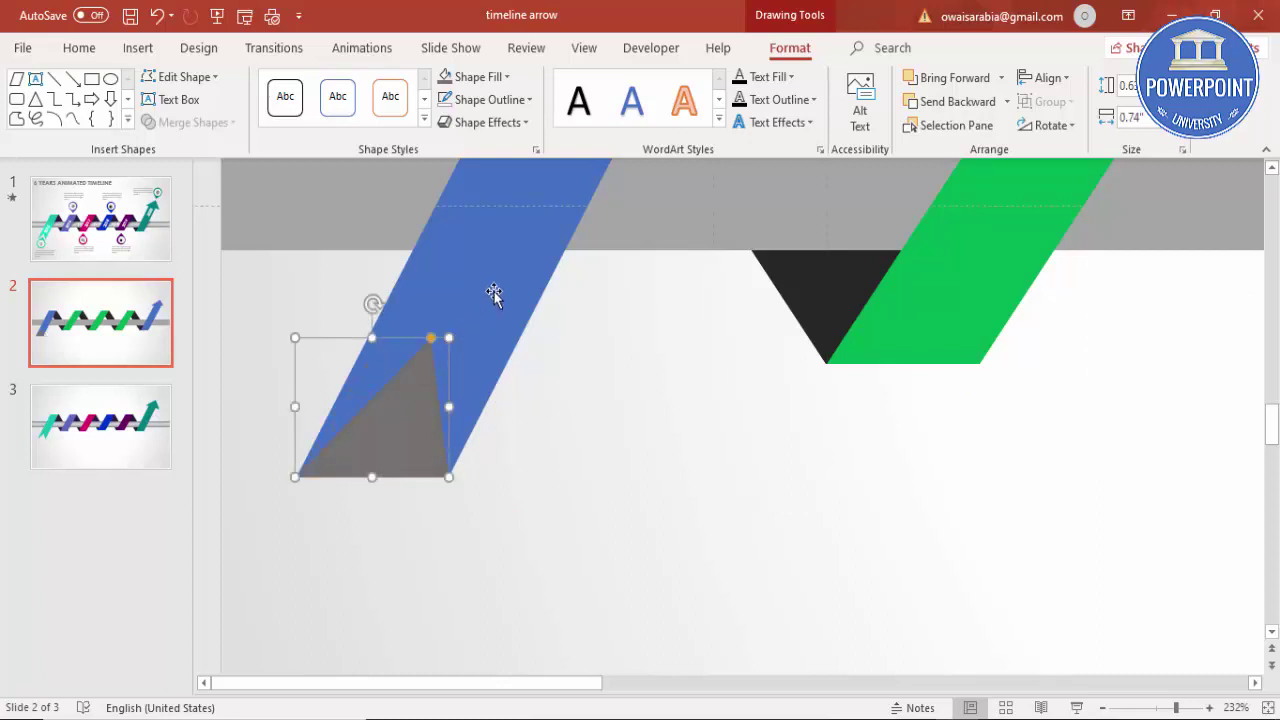
pyautogui.keyDown('shift'); pyautogui.click(493, 290); pyautogui.keyUp('shift')
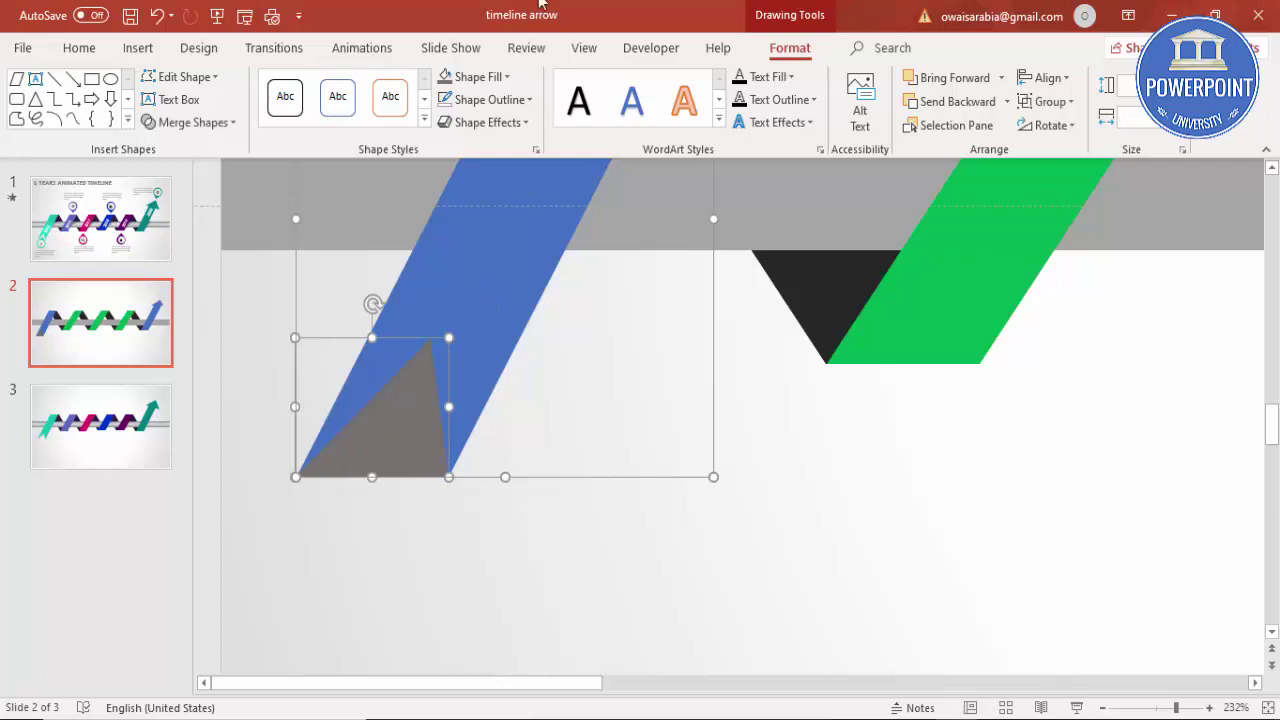
# Step: Subtract the grey triangle from the left blue strip, leaving a V-notched ribbon tail
pyautogui.click(227, 124)
pyautogui.click(191, 242)
pyautogui.click(191, 242)
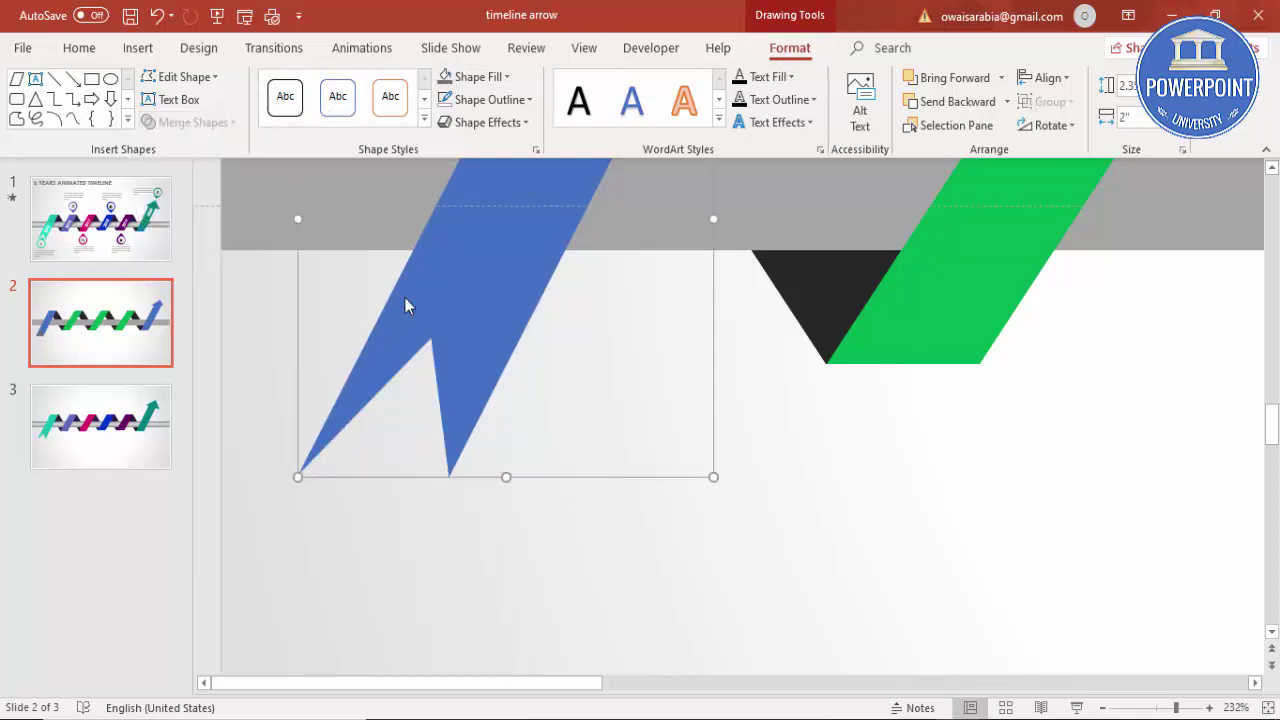
pyautogui.click(1266, 708)
pyautogui.click(623, 540)
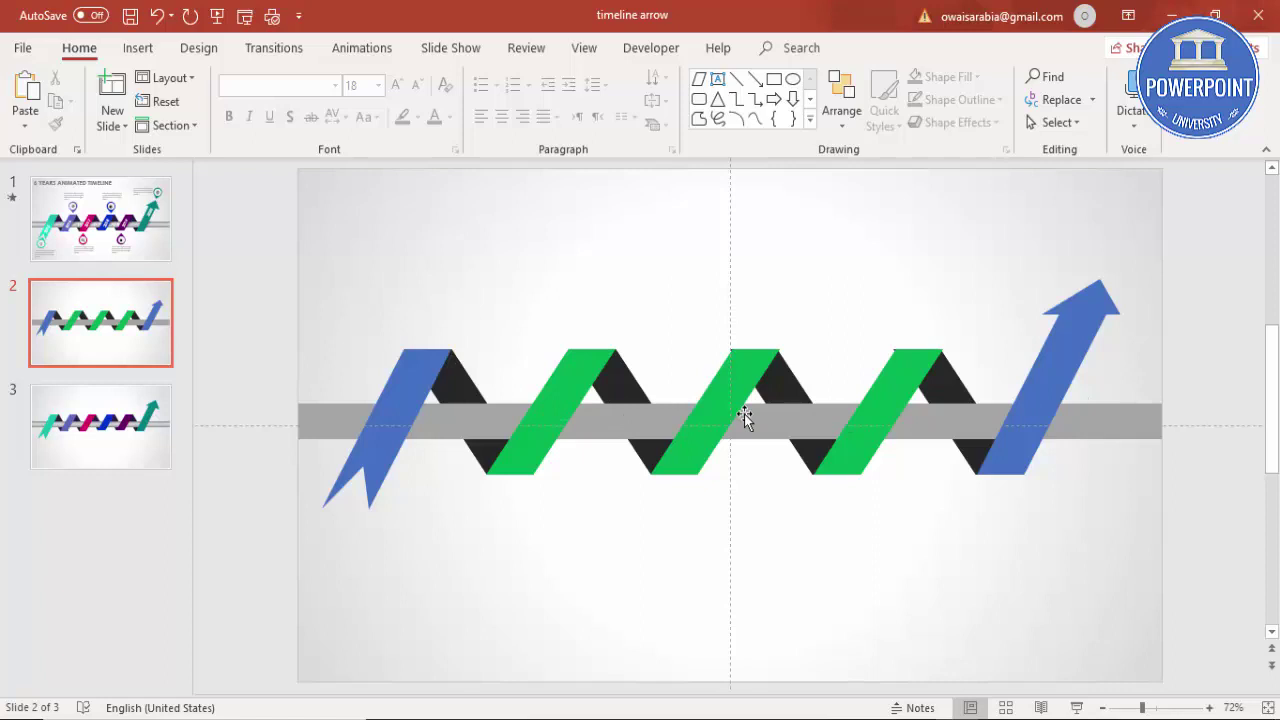
# Step: Give the gray bar a Linear Down linear gradient fill starting with a dark gray stop
pyautogui.click(323, 415)
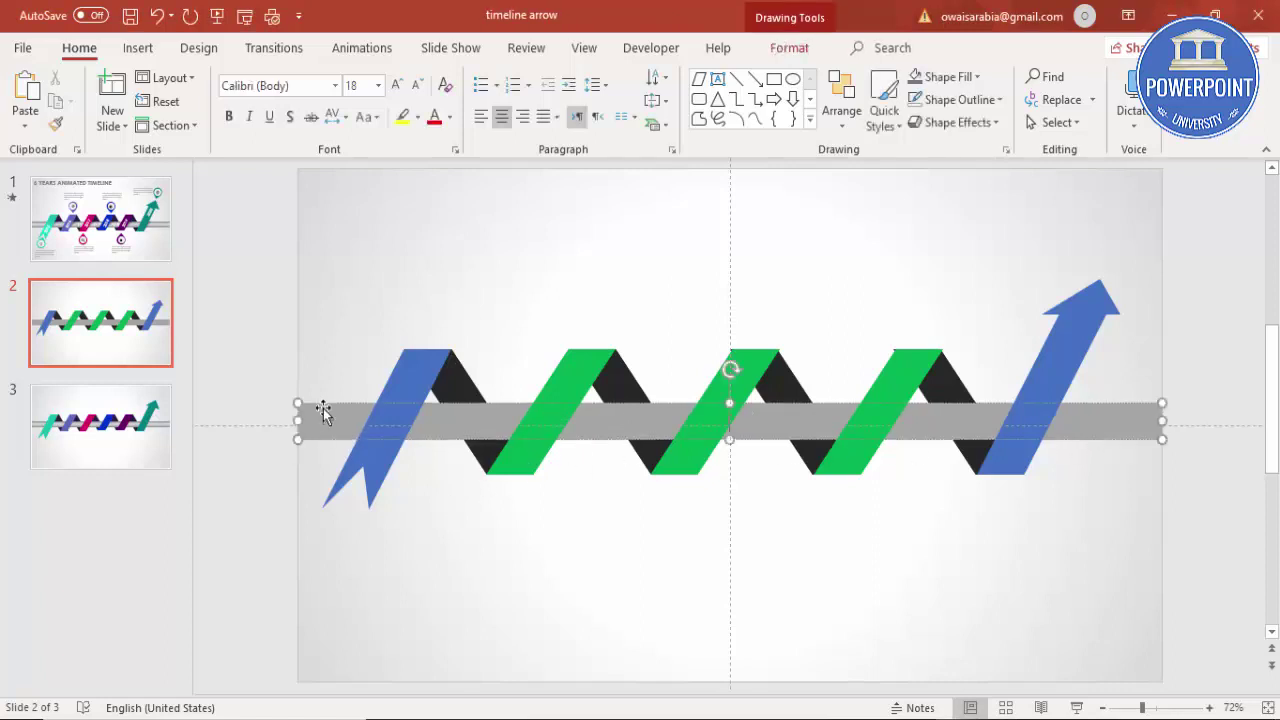
pyautogui.rightClick(323, 415)
pyautogui.click(440, 678)
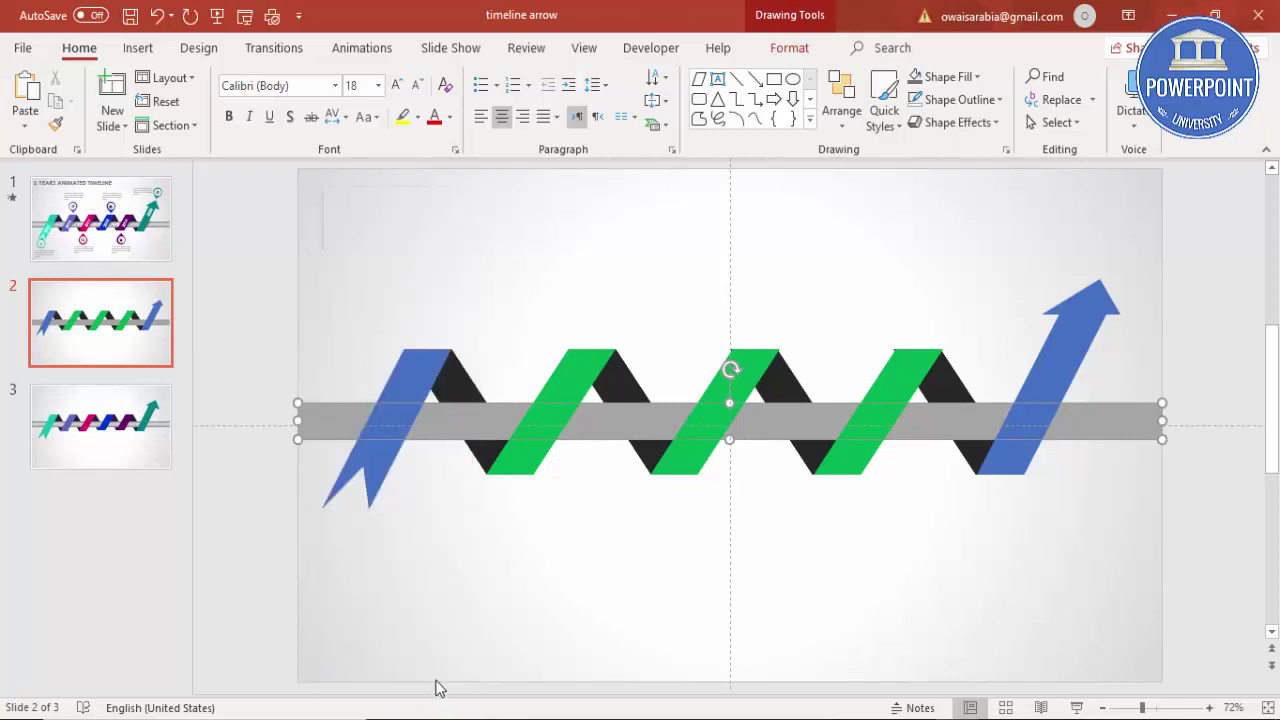
pyautogui.click(1094, 366)
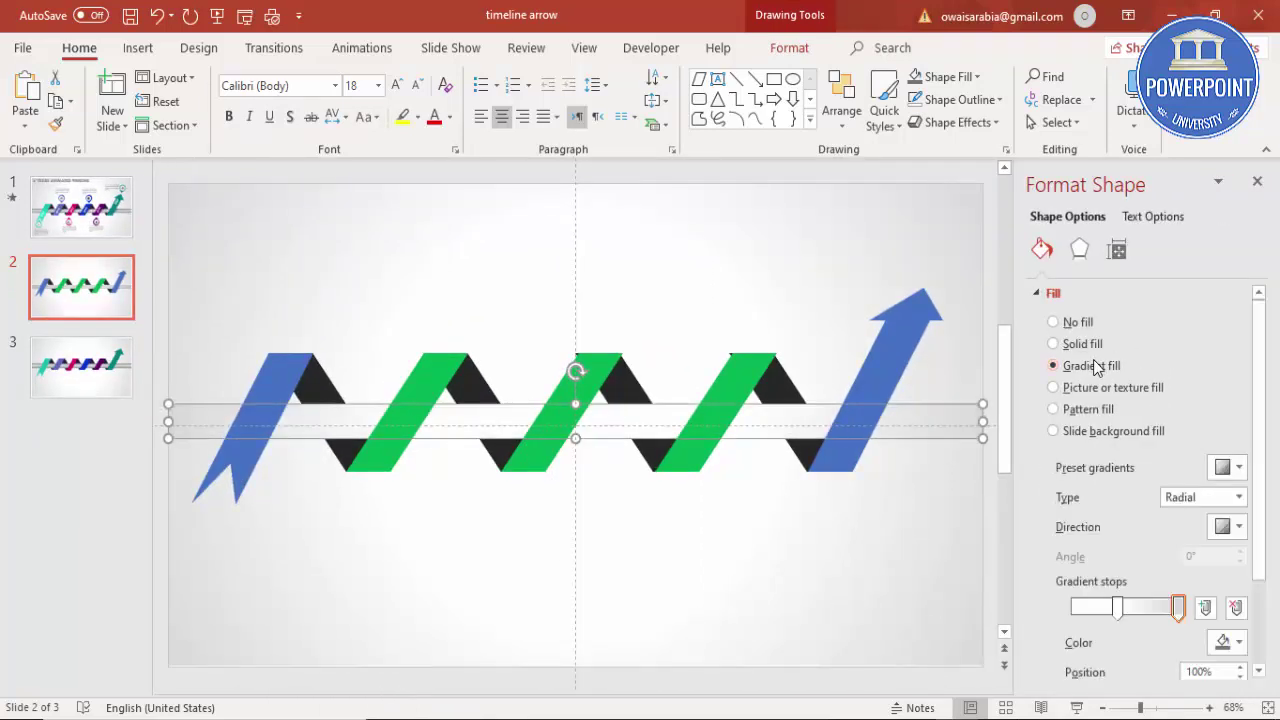
pyautogui.moveTo(1115, 608); pyautogui.dragTo(1067, 608)
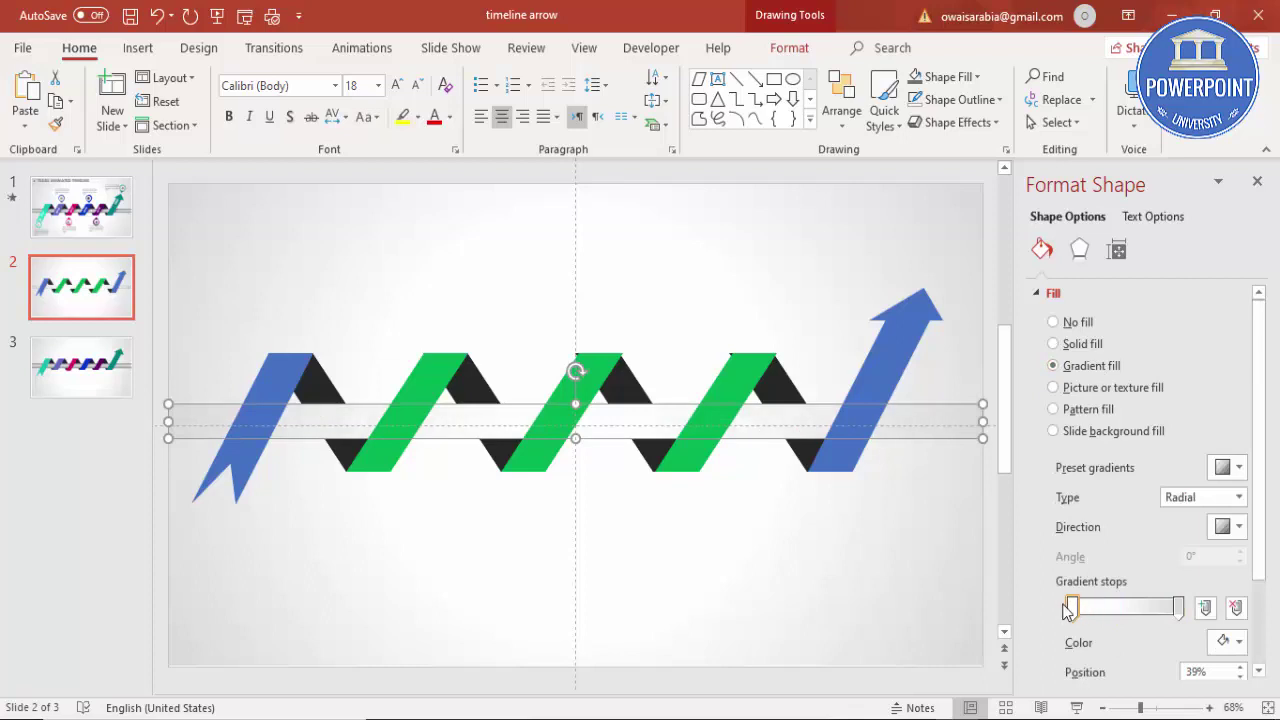
pyautogui.click(1230, 642)
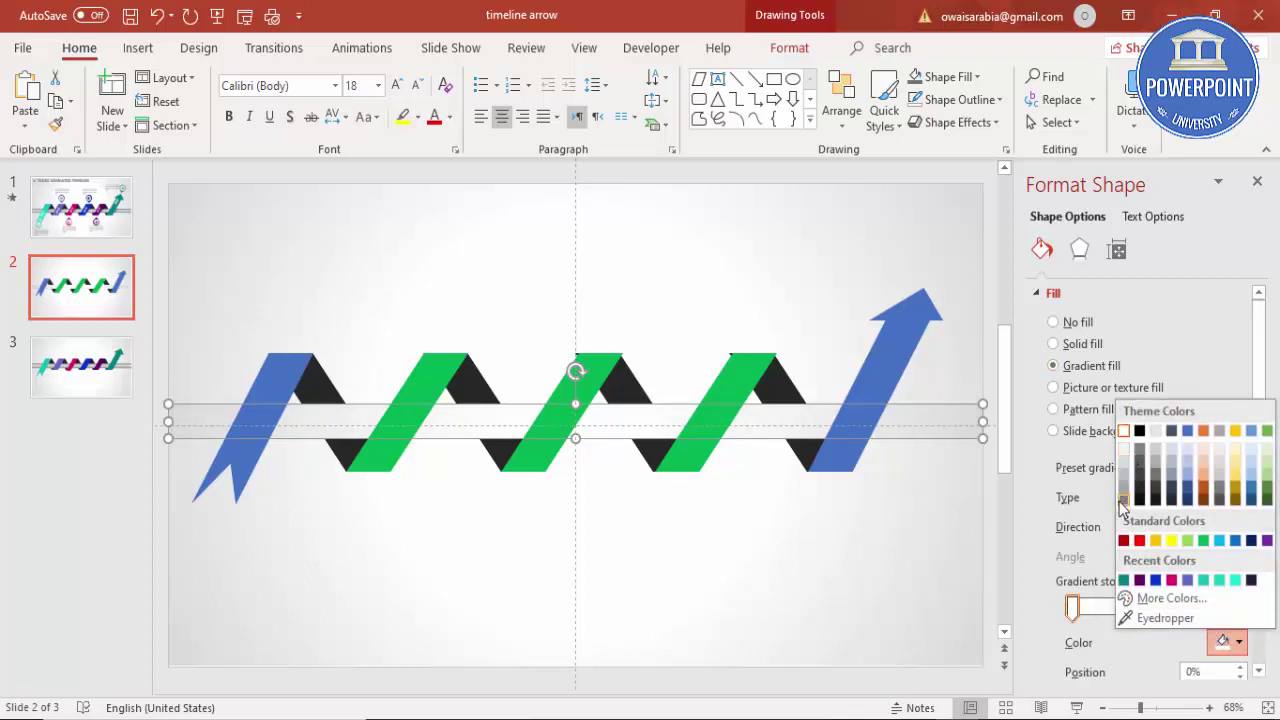
pyautogui.click(1141, 474)
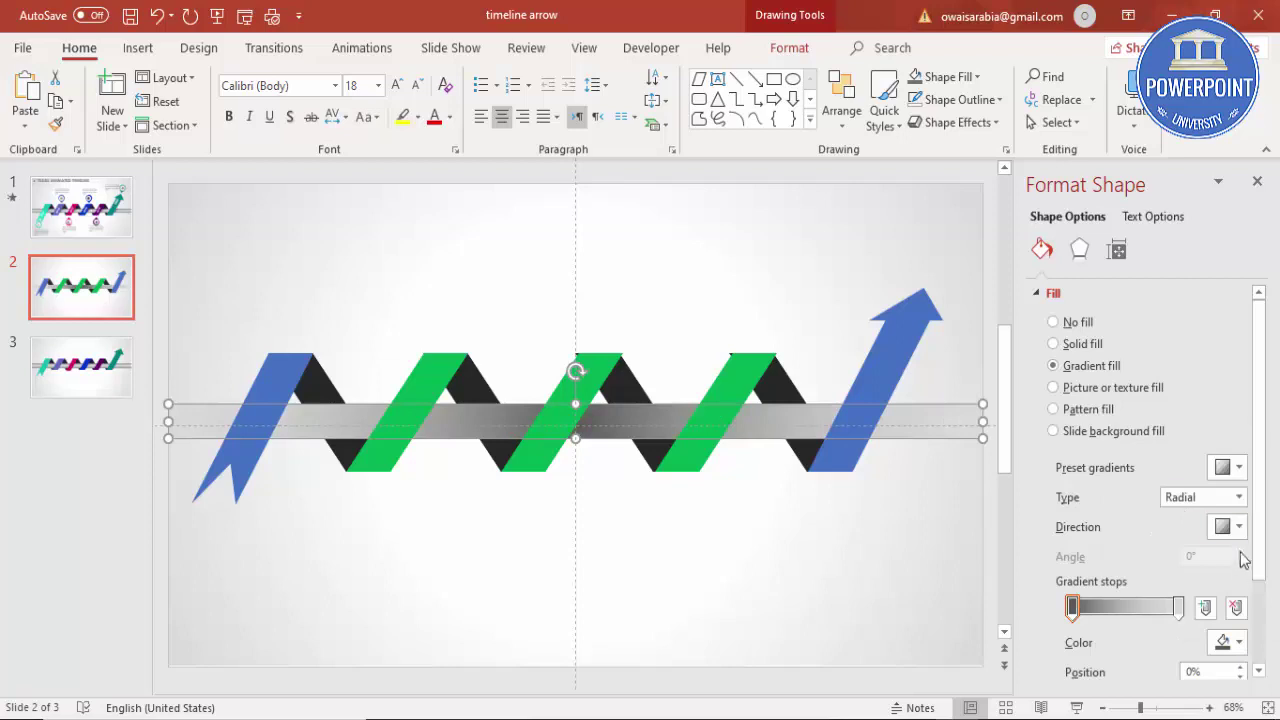
pyautogui.click(1195, 500)
pyautogui.click(1180, 517)
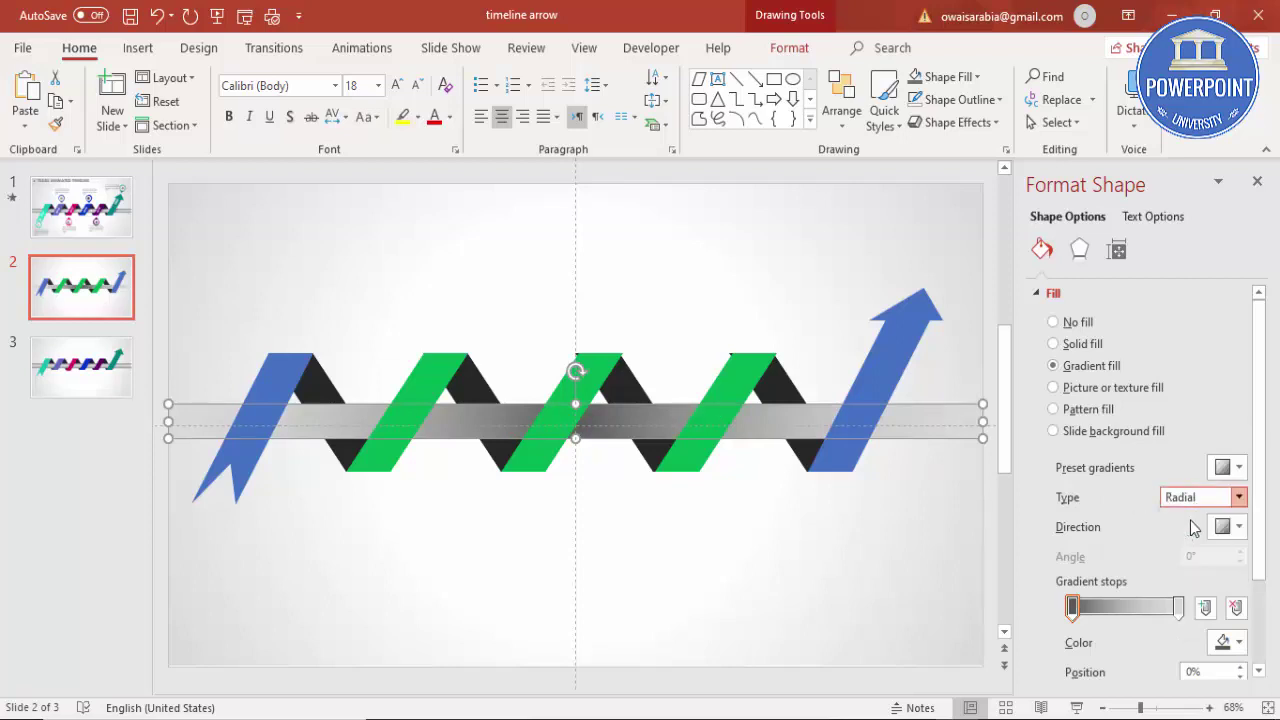
pyautogui.click(1222, 527)
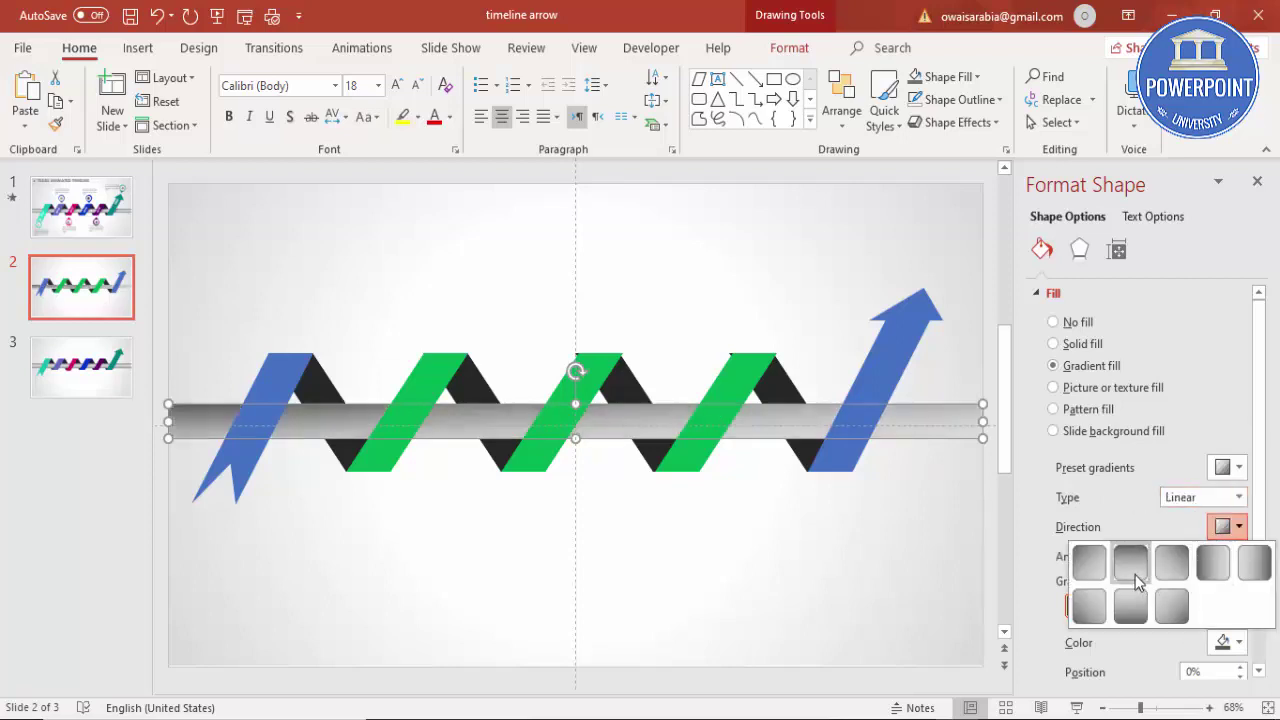
pyautogui.click(1131, 565)
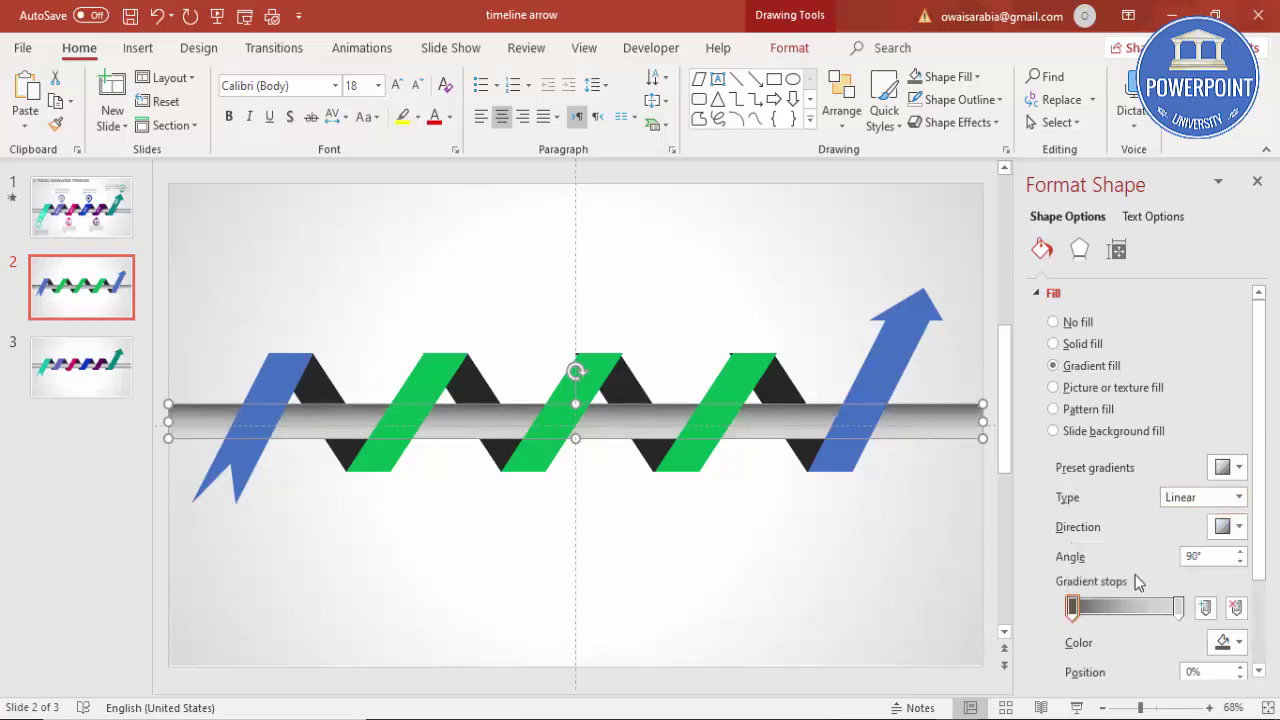
# Step: Add a light-shade gradient stop at 34% and make the last stop gray
pyautogui.click(1108, 608)
pyautogui.click(1225, 642)
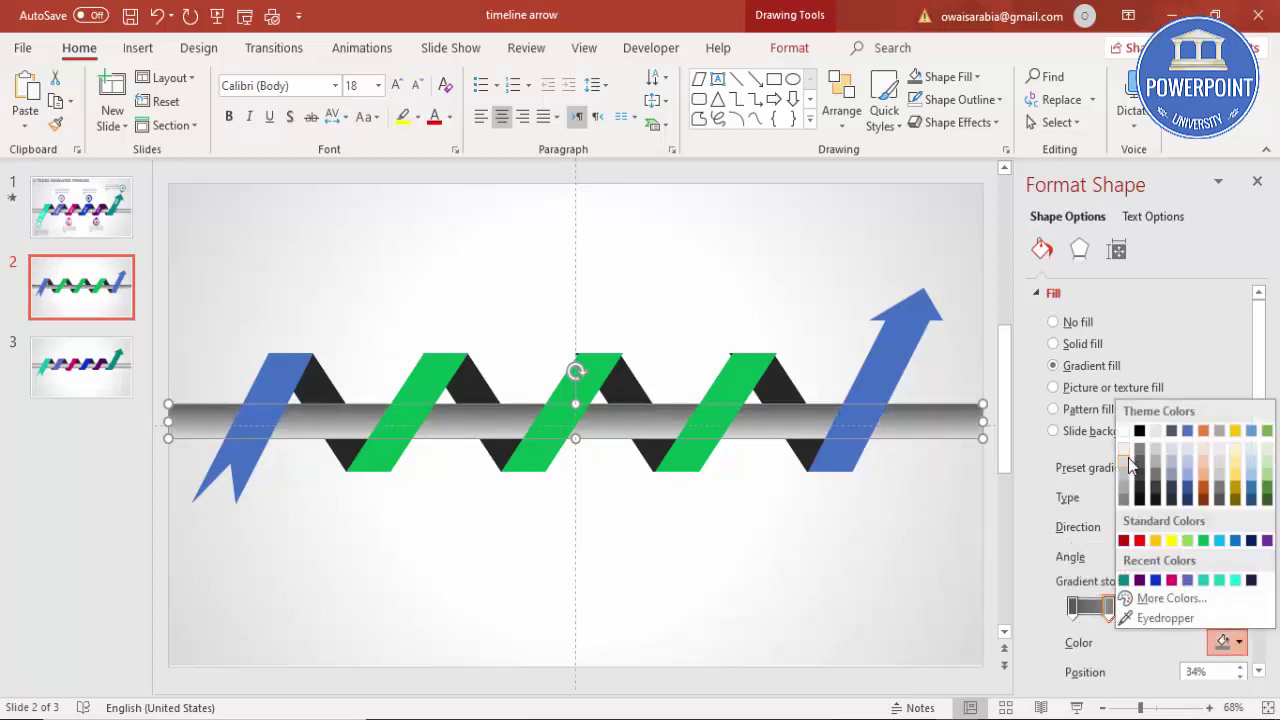
pyautogui.click(1129, 465)
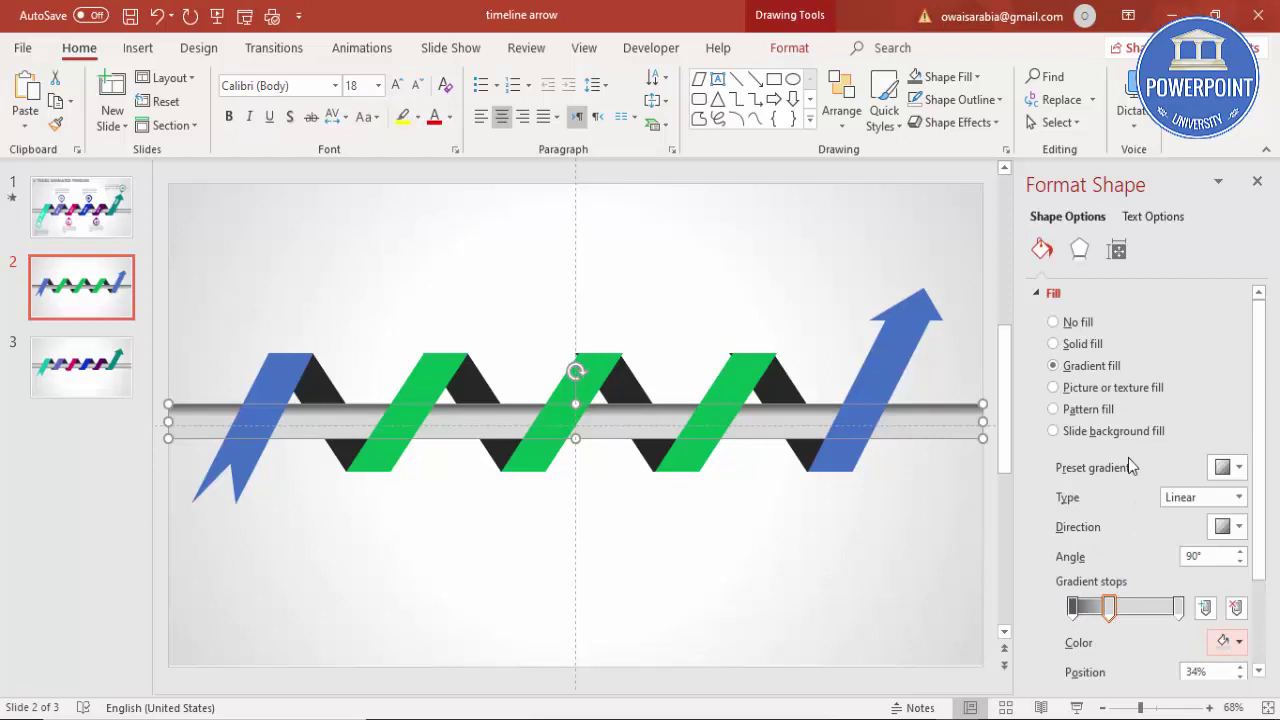
pyautogui.click(1178, 607)
pyautogui.click(1225, 642)
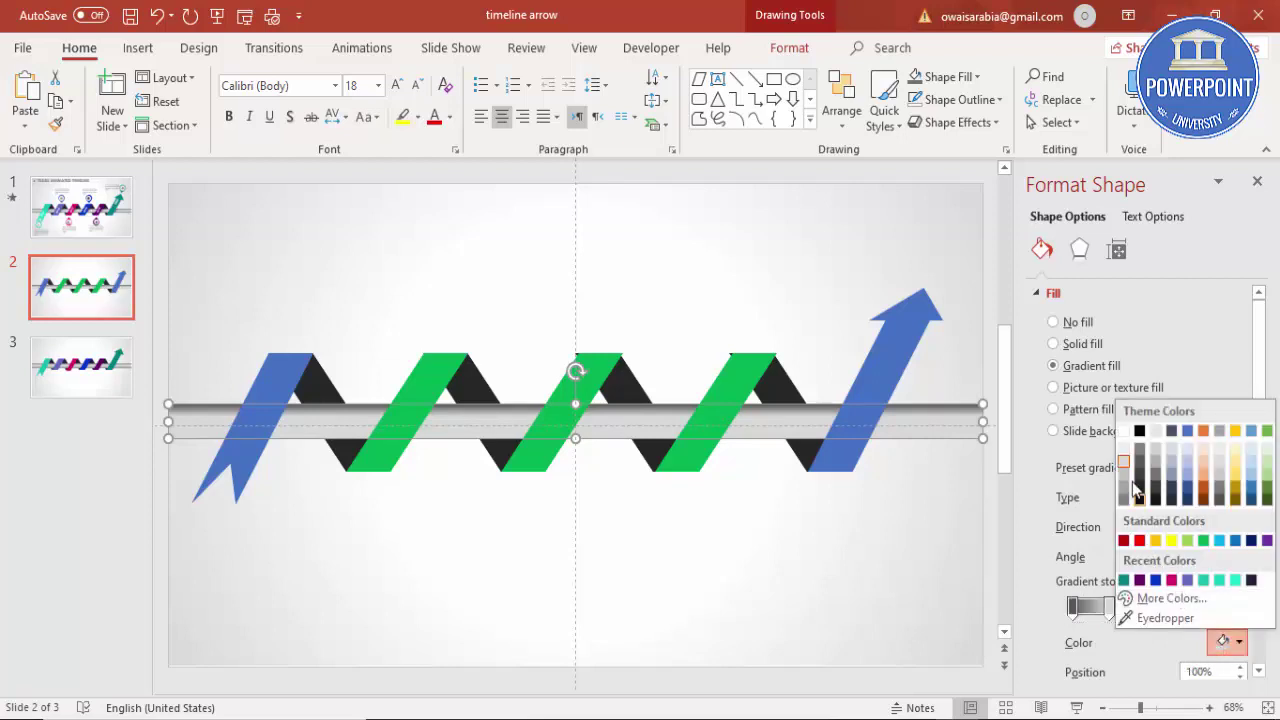
pyautogui.click(1140, 468)
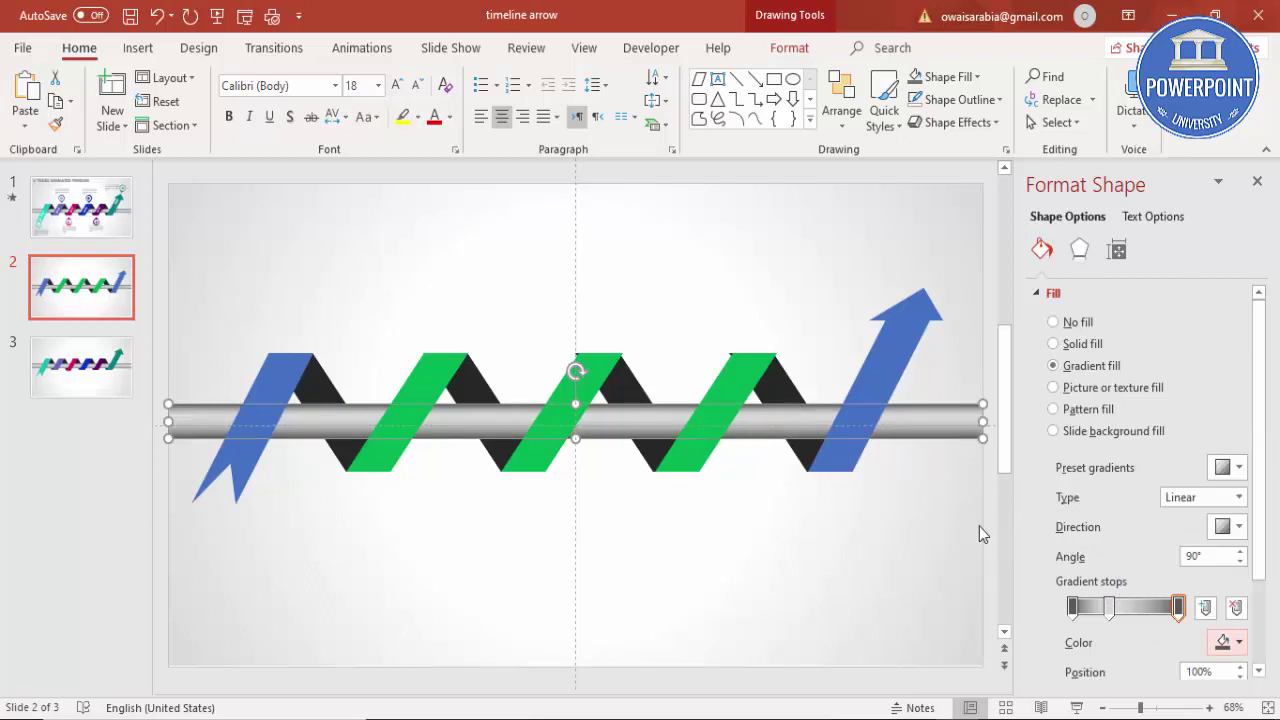
pyautogui.click(836, 525)
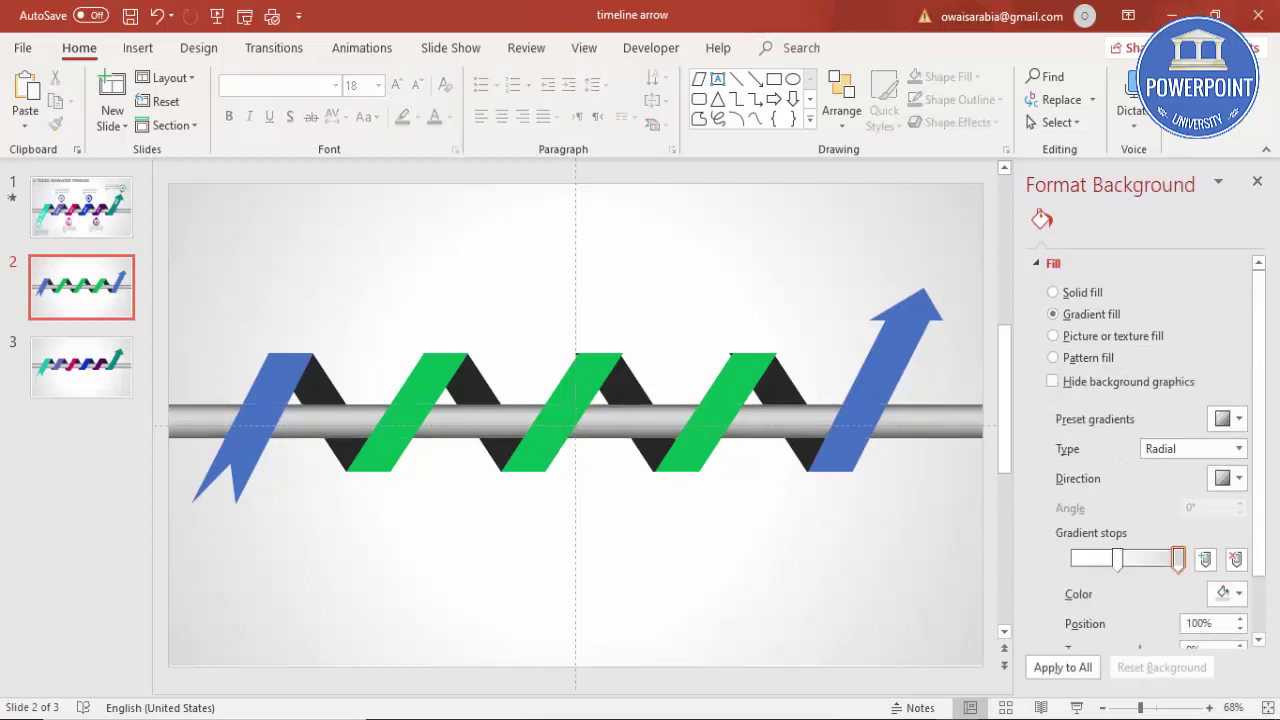
# Step: Fill the notched left strip teal, the second strip periwinkle and the third dark purple
pyautogui.click(278, 402)
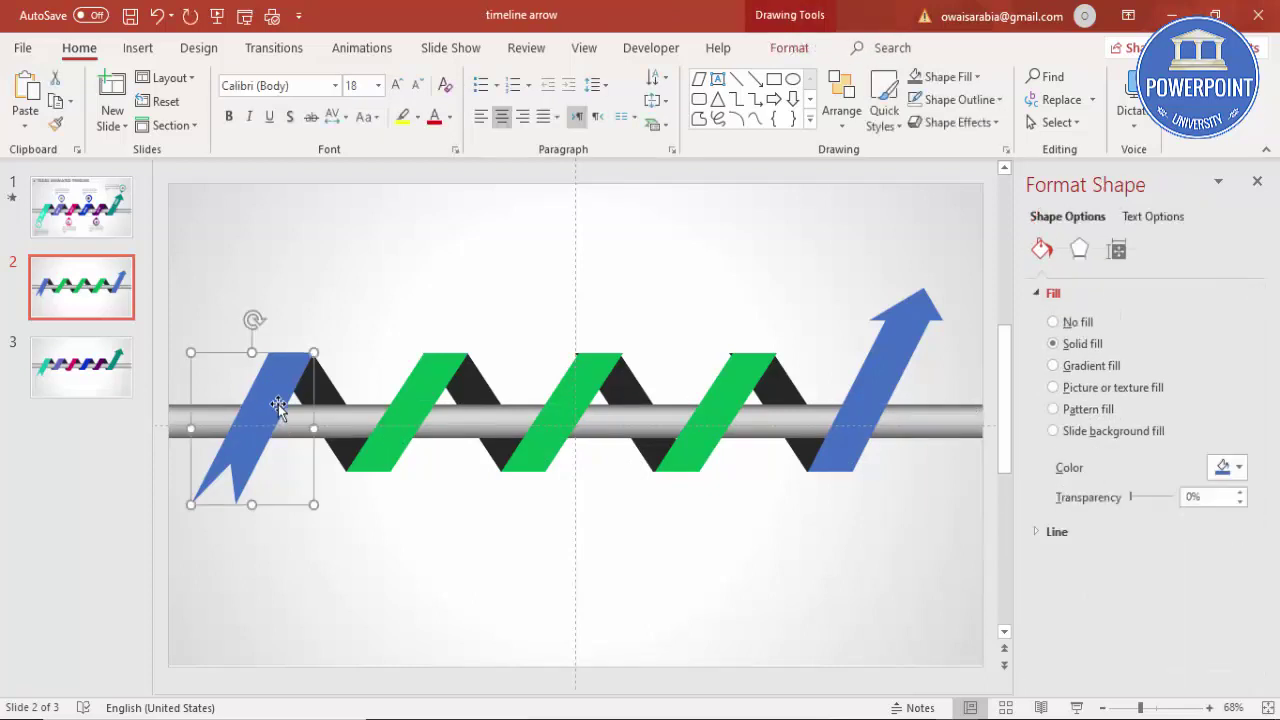
pyautogui.click(1222, 467)
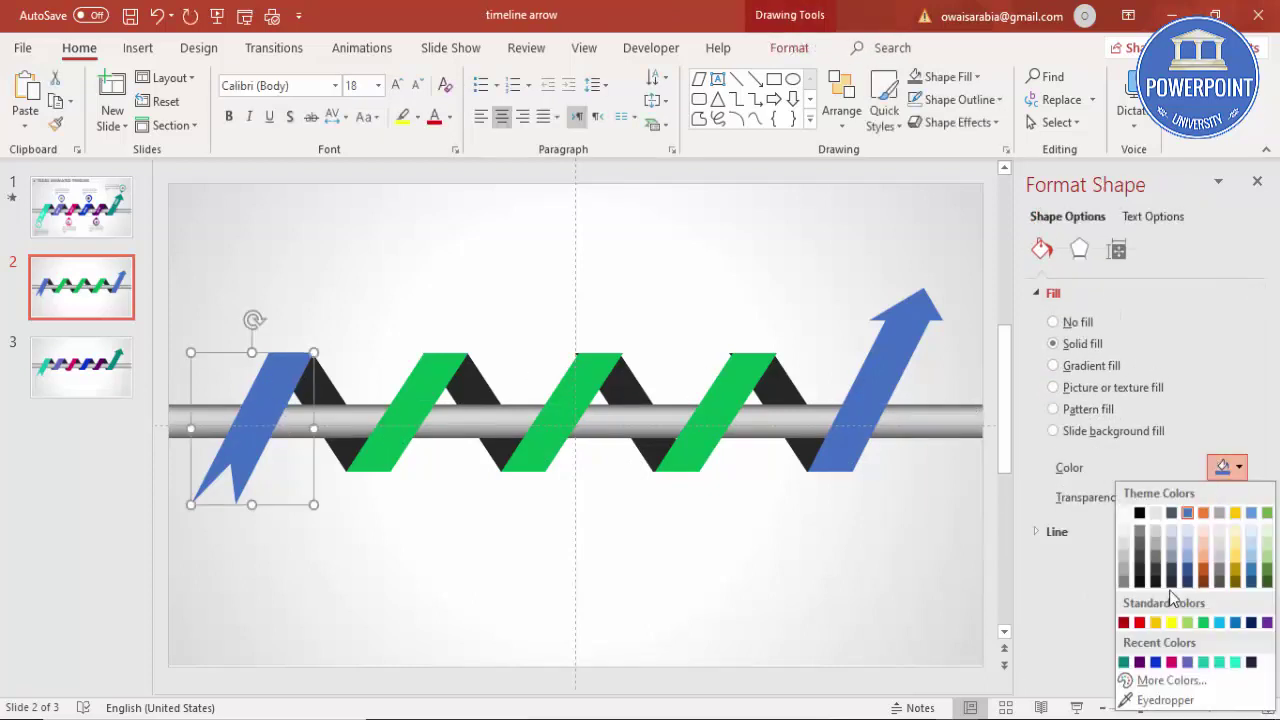
pyautogui.click(1206, 663)
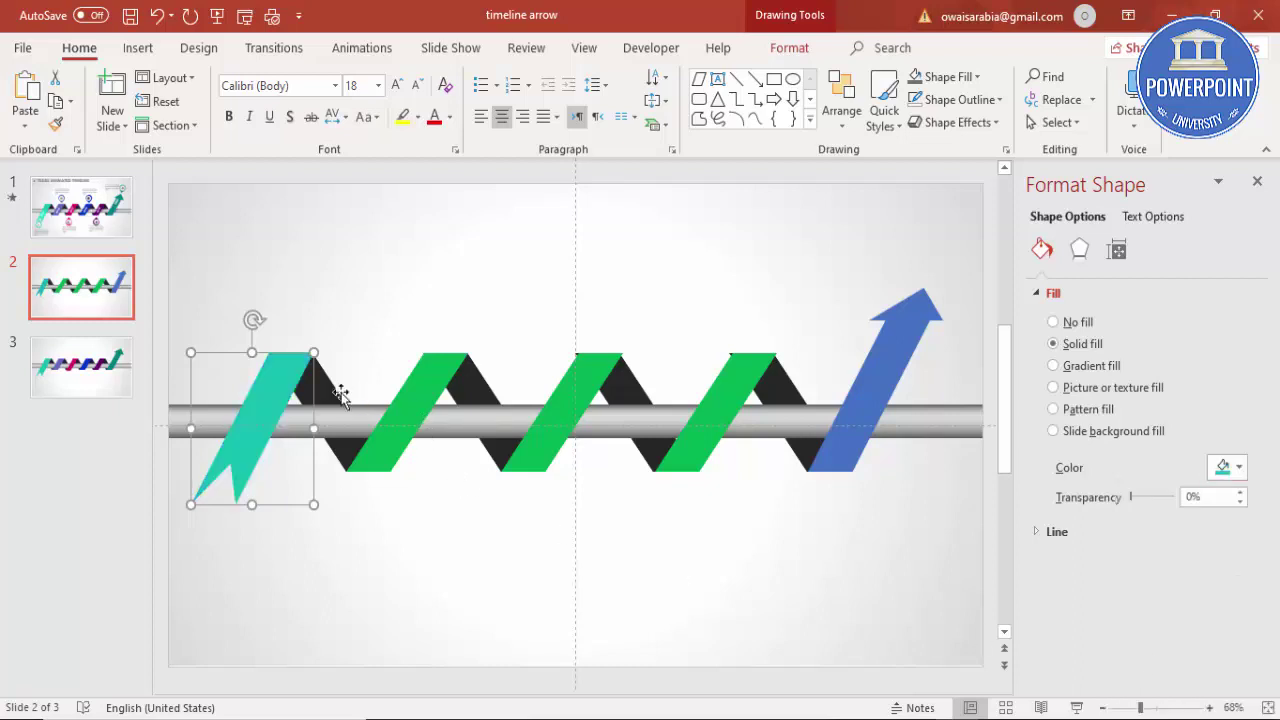
pyautogui.click(448, 378)
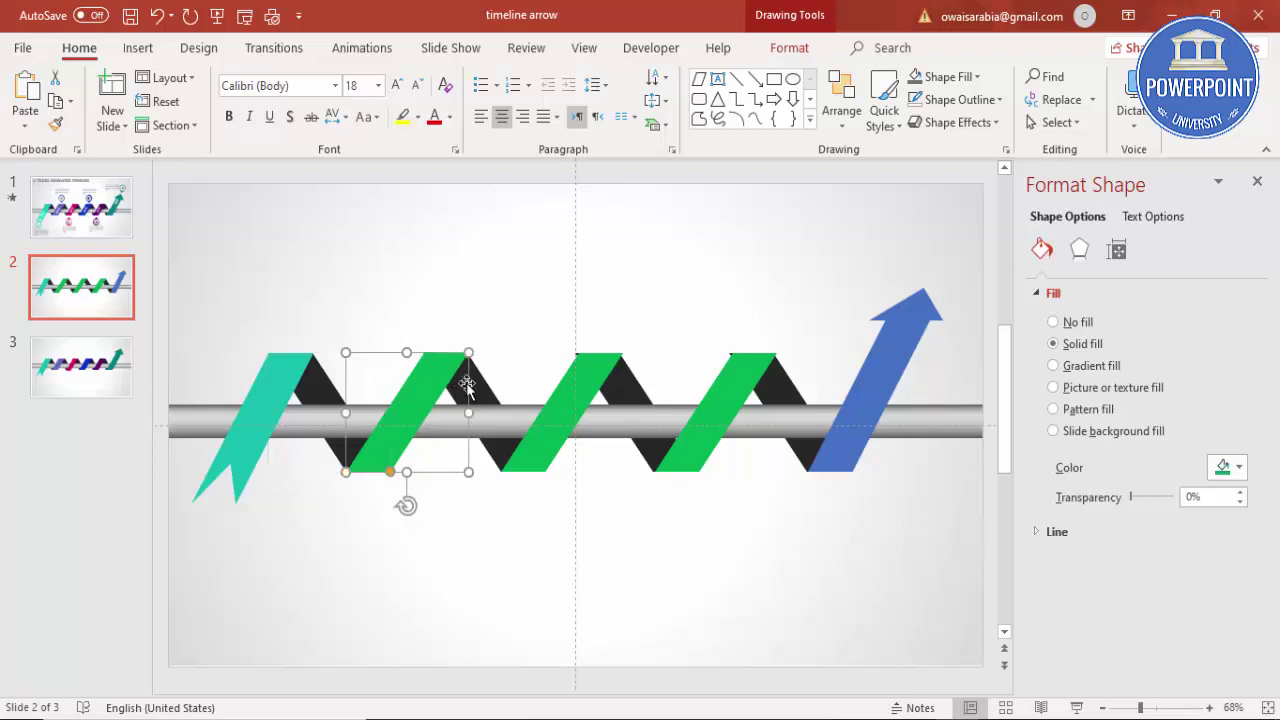
pyautogui.click(1224, 468)
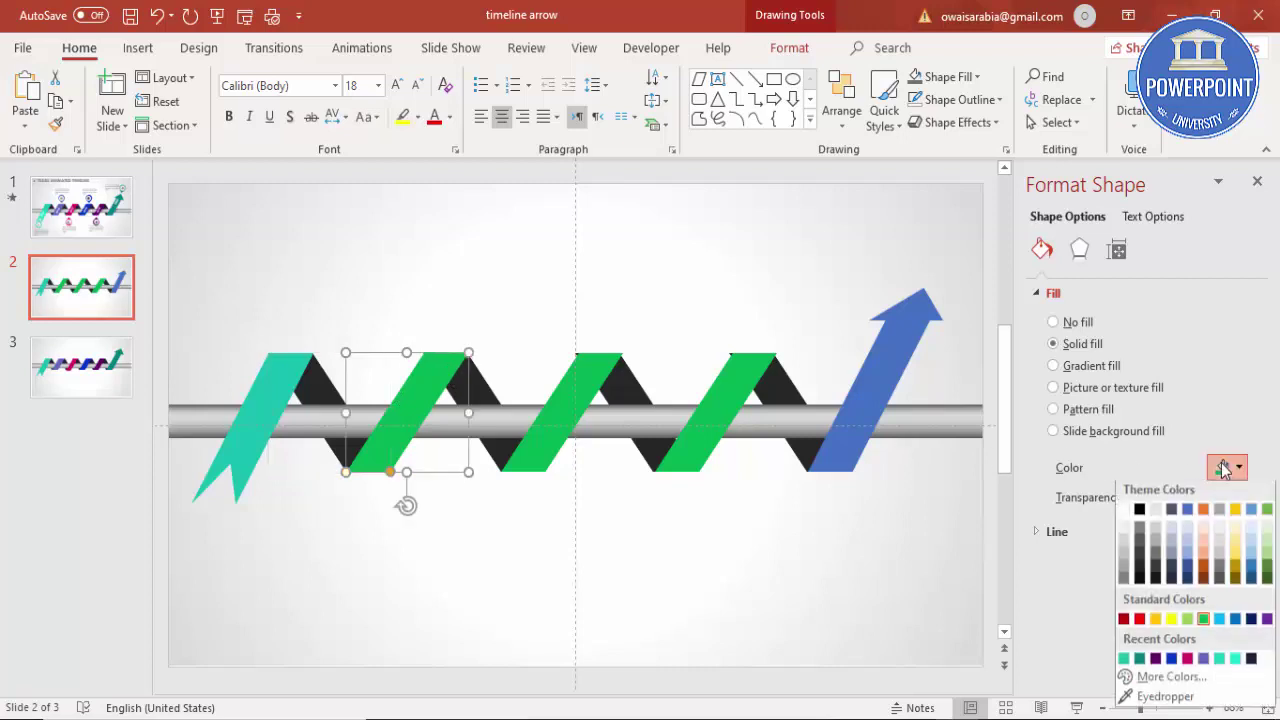
pyautogui.click(1203, 658)
pyautogui.click(577, 397)
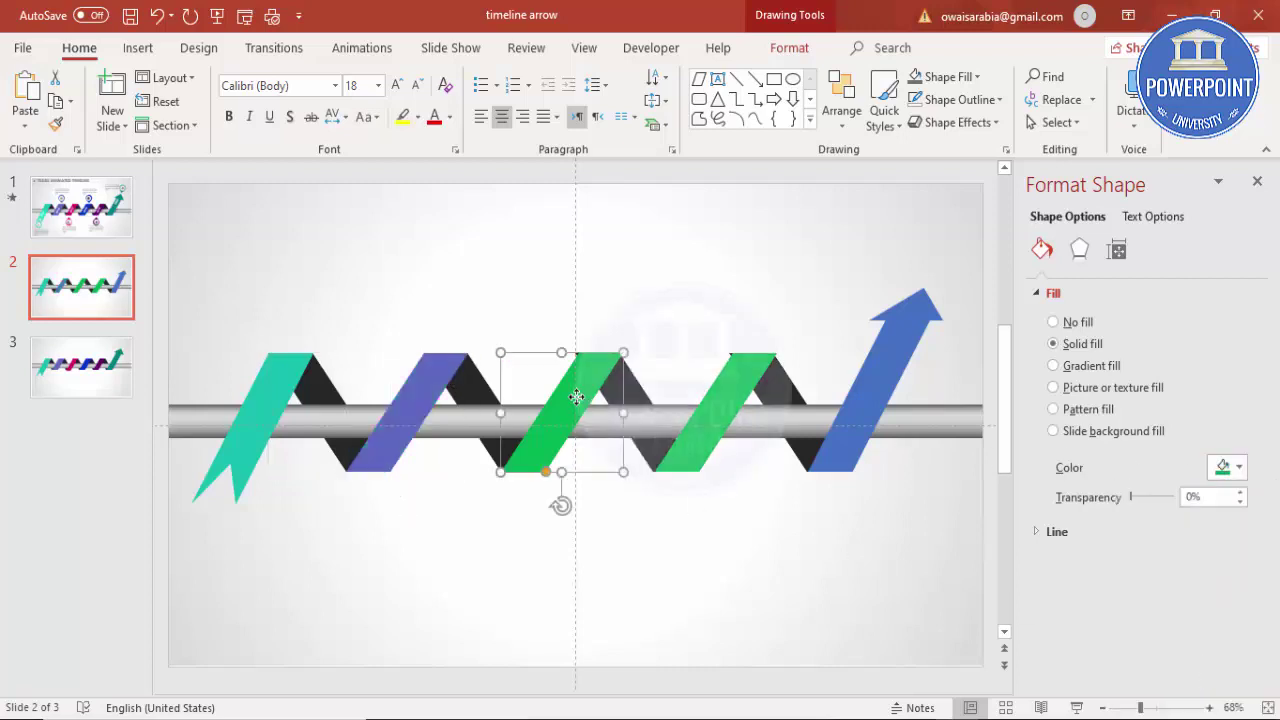
pyautogui.click(1224, 468)
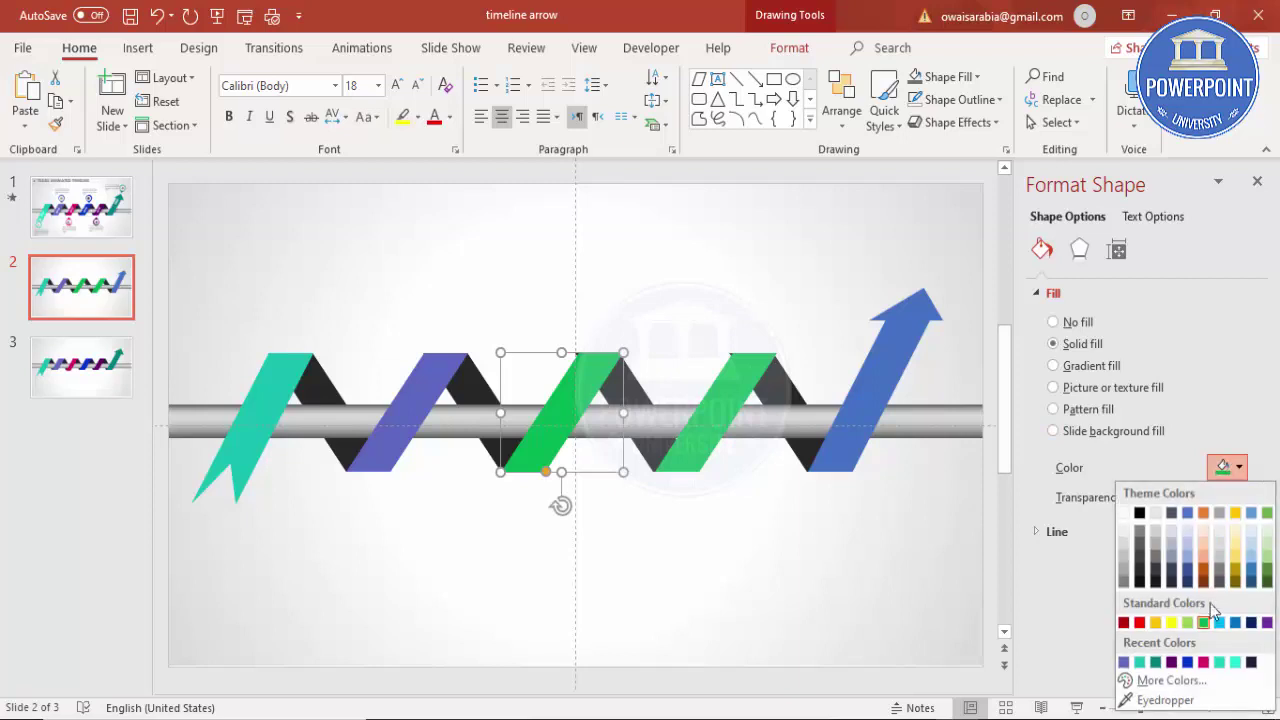
pyautogui.click(1172, 662)
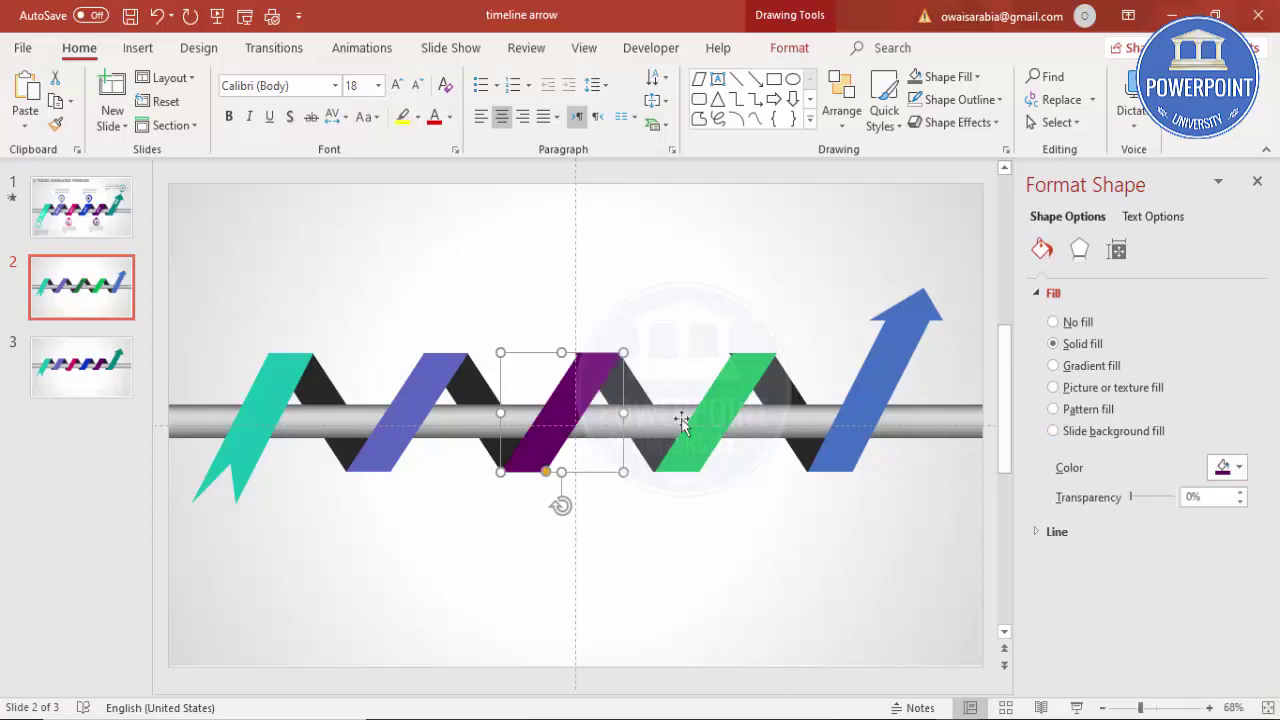
pyautogui.click(730, 392)
# Step: Fill the rightmost arrow strip magenta and repeat the magenta fill on its tip triangle with F4
pyautogui.click(910, 388)
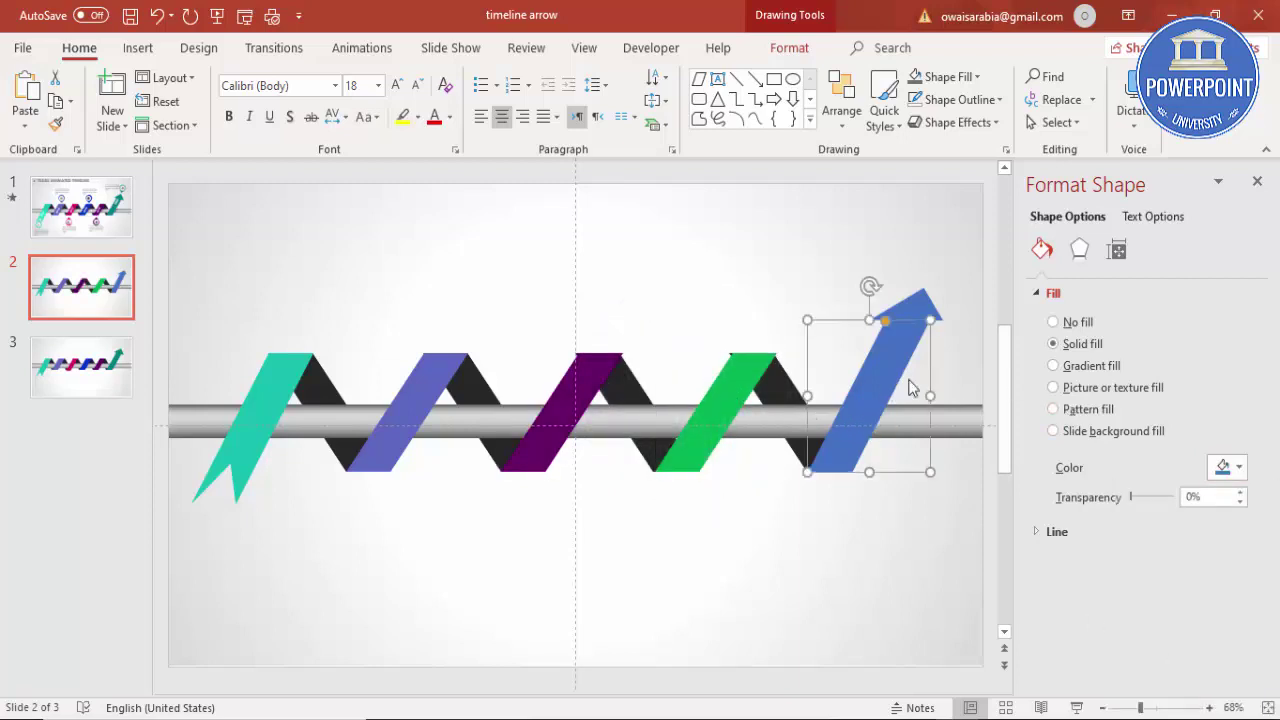
pyautogui.click(1224, 467)
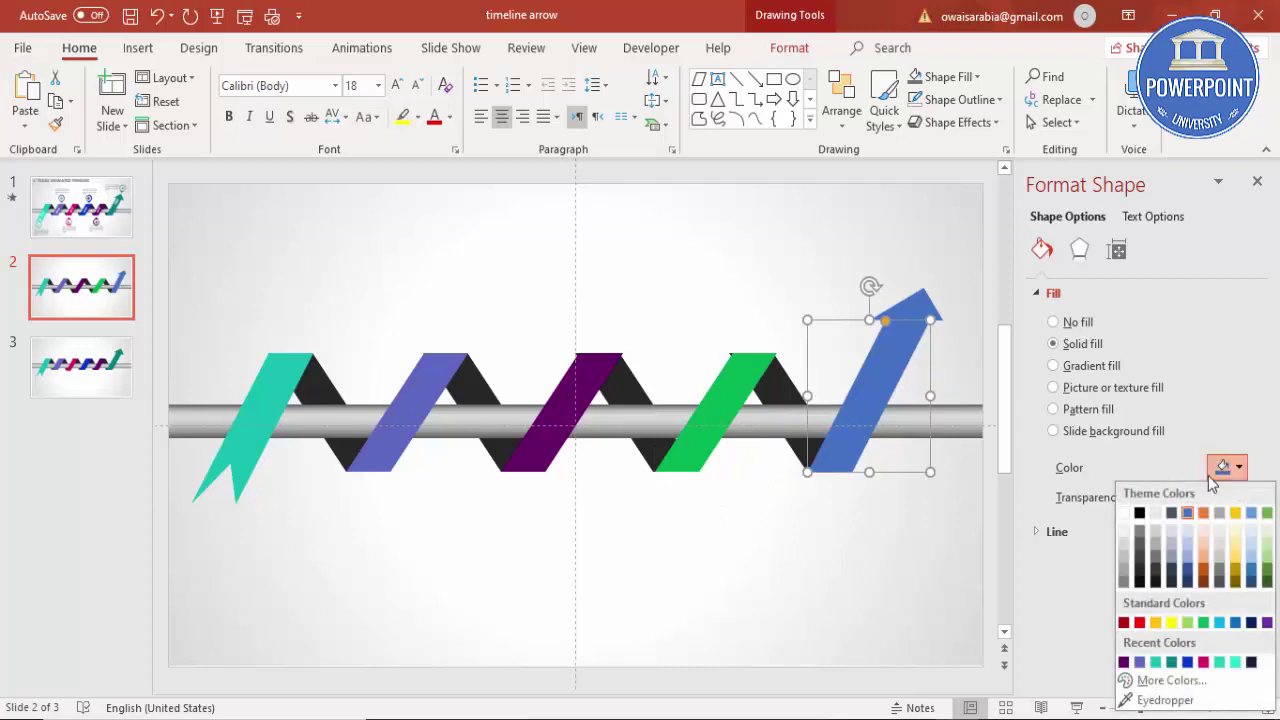
pyautogui.click(1203, 663)
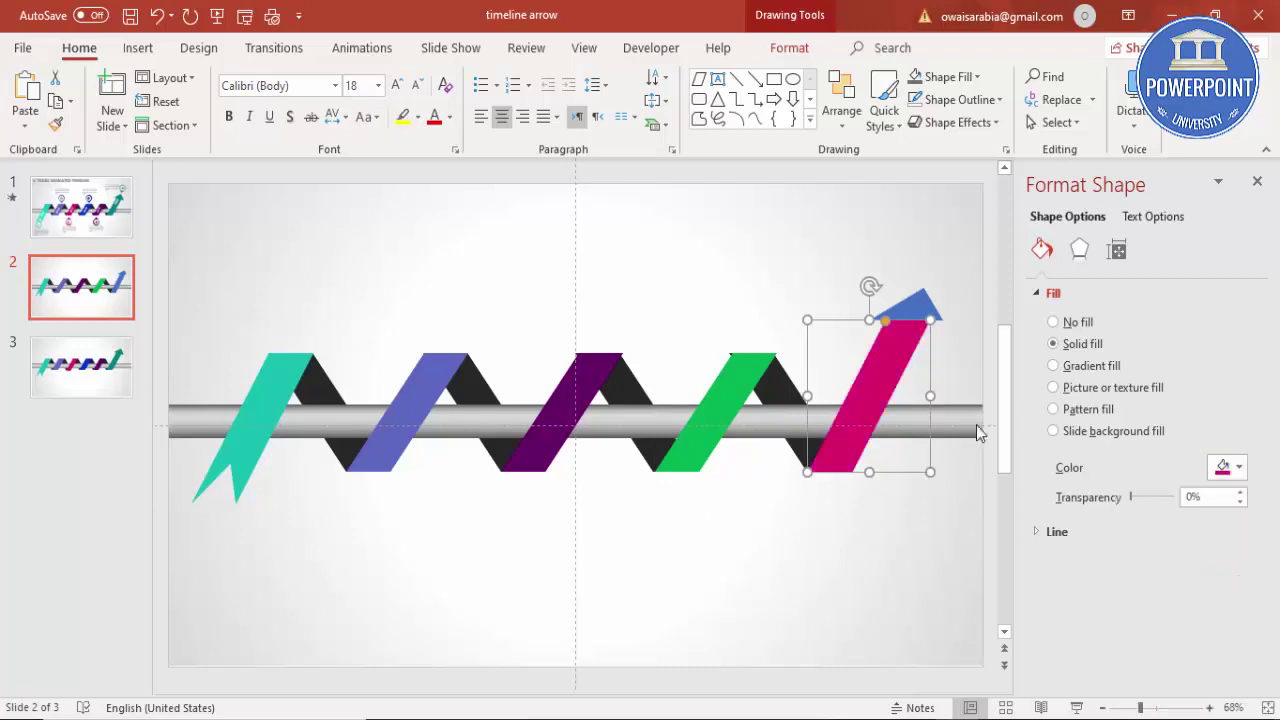
pyautogui.click(912, 310)
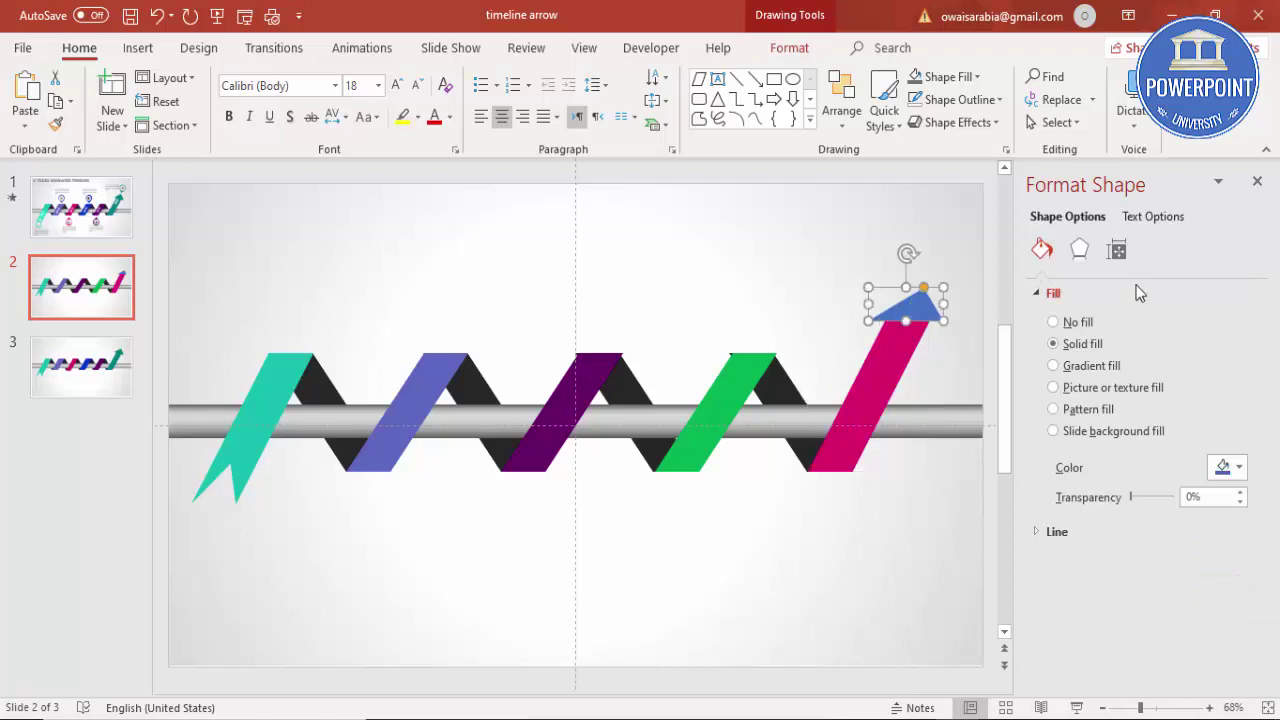
pyautogui.press('F4')
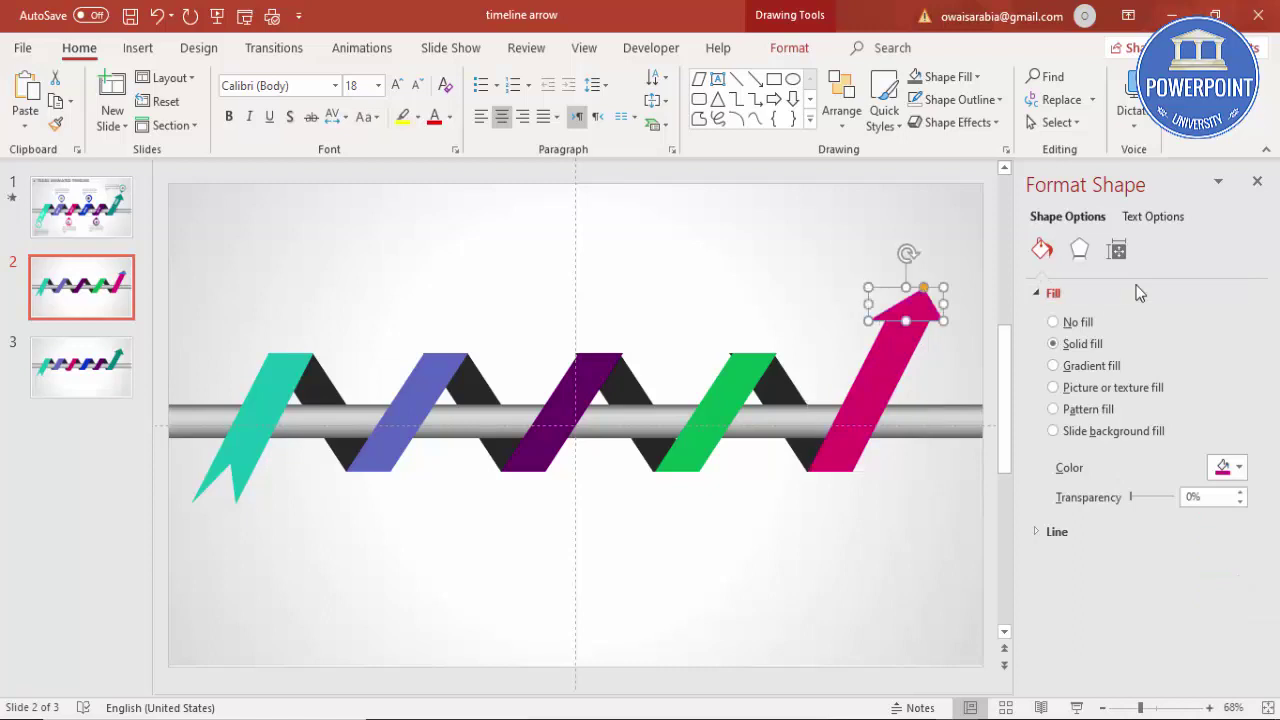
pyautogui.keyDown('shift'); pyautogui.click(888, 363); pyautogui.keyUp('shift')
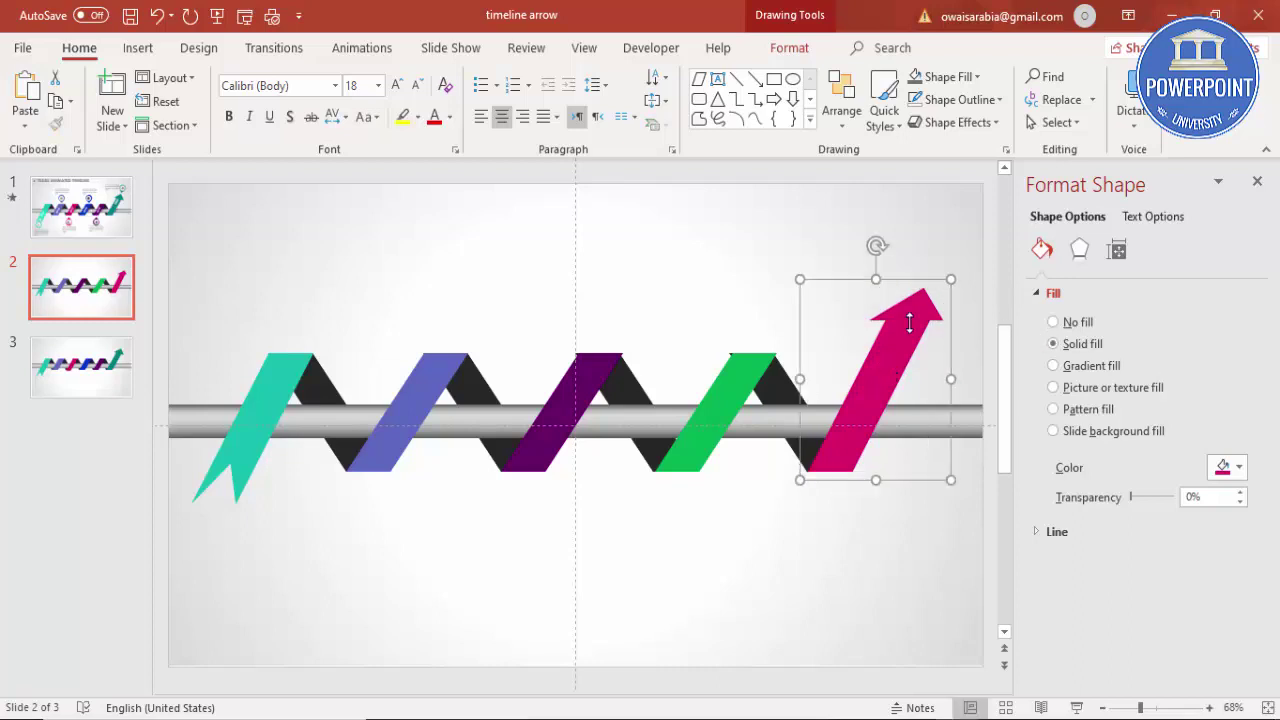
pyautogui.click(855, 547)
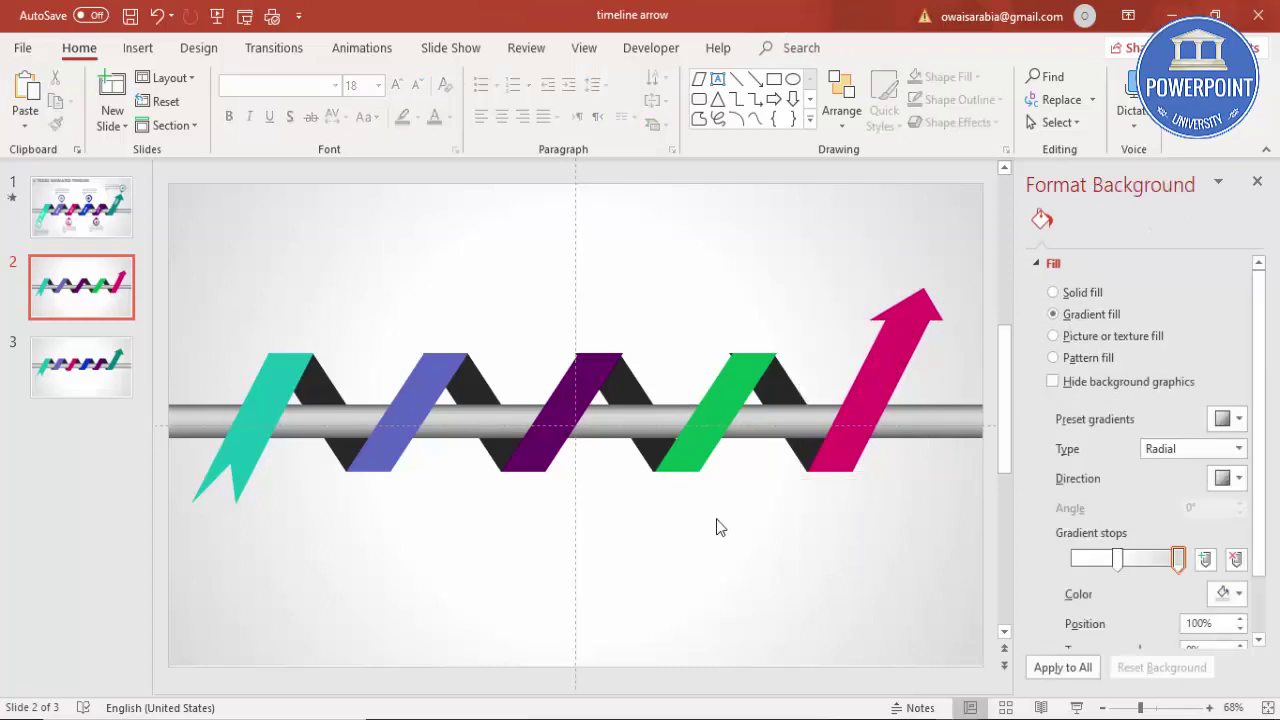
# Step: Zoom to 220% and select the dark purple ribbon where it crosses the gray tube
pyautogui.click(1178, 712)
pyautogui.click(636, 285)
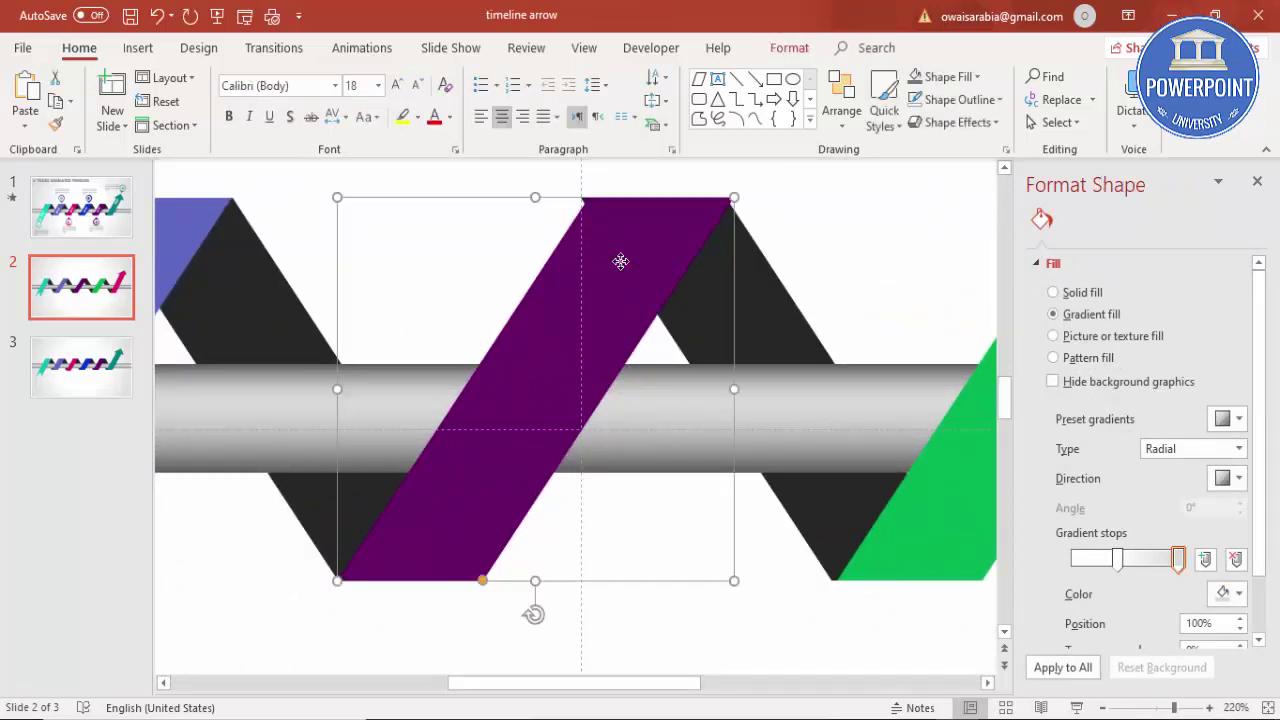